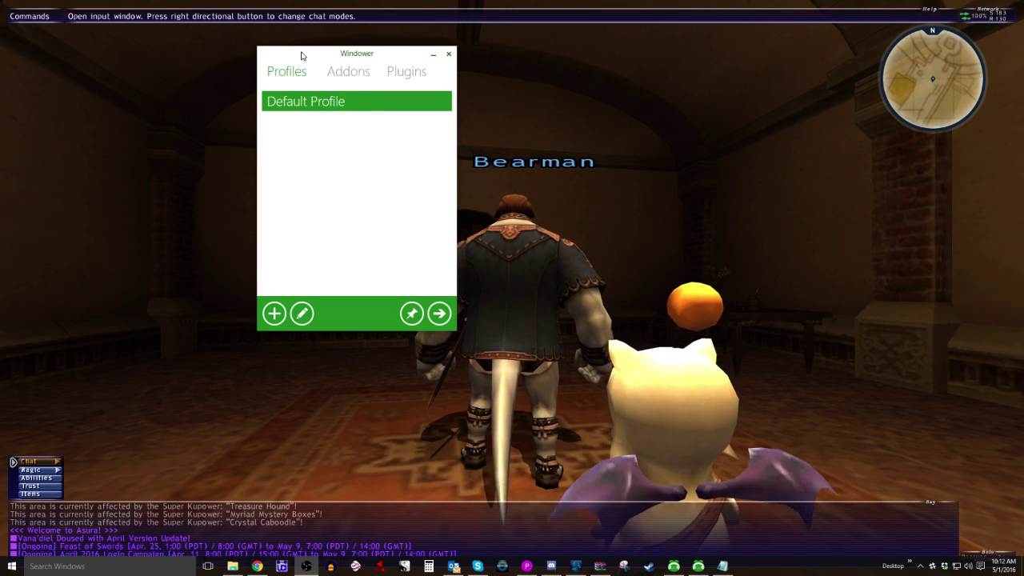
Move the Windower launcher off the game view, then back over it slightly lower and right
{"action": "left_click_drag", "start_coordinate": [302, 55], "coordinate": [1023, 192]}
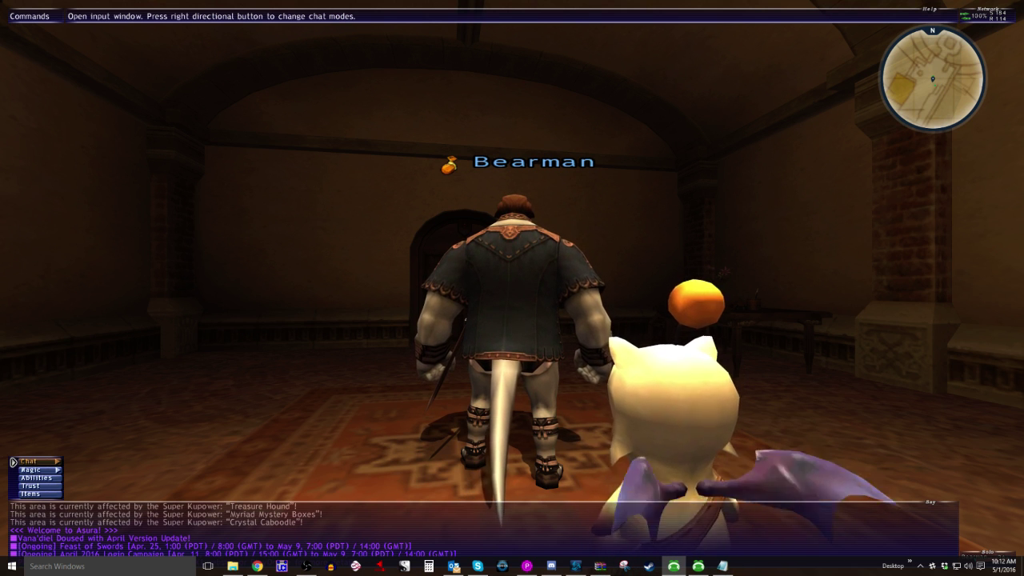
{"action": "left_click_drag", "start_coordinate": [314, 151], "coordinate": [366, 118]}
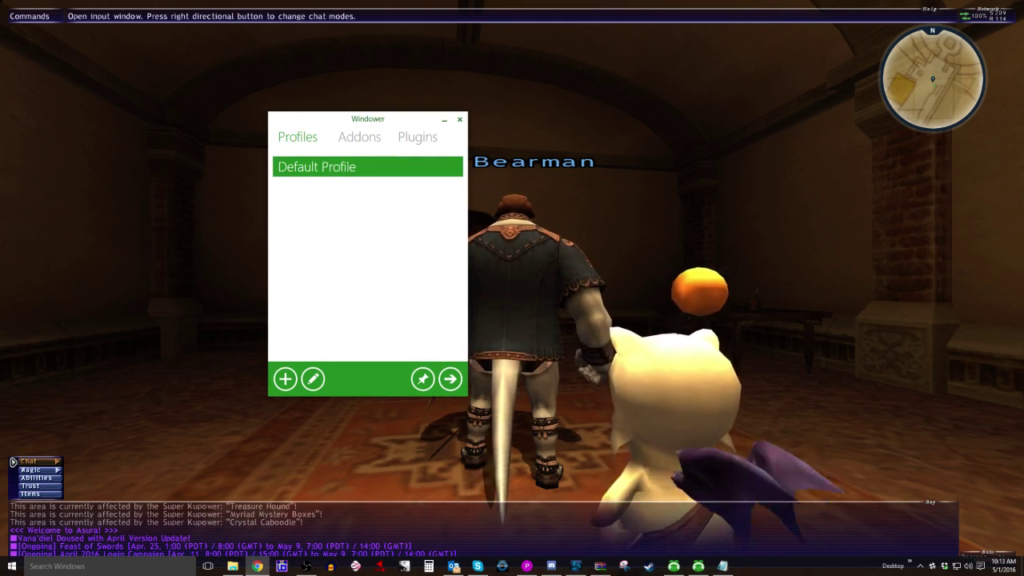
Read through windower.net's New in 4.0 features in Chrome, returning to the Download Windower 4.0 section
{"action": "left_click", "coordinate": [257, 566]}
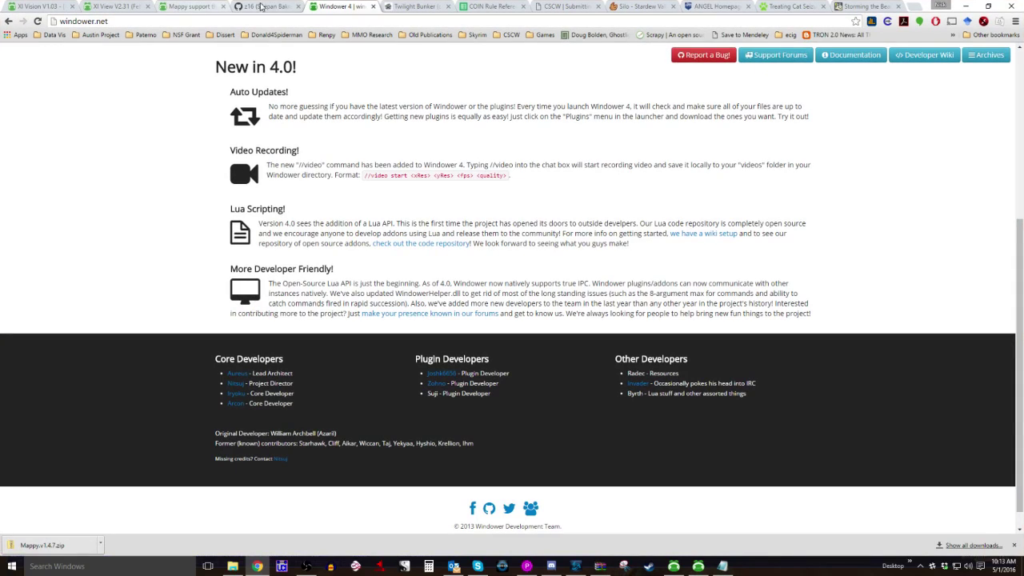
{"action": "scroll", "coordinate": [406, 163], "scroll_direction": "up", "scroll_amount": 4}
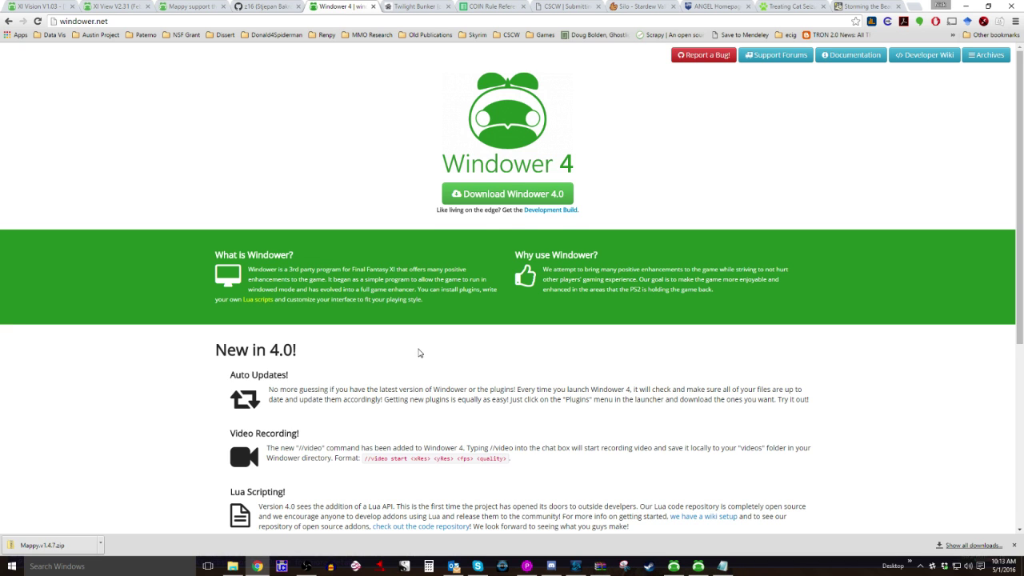
{"action": "scroll", "coordinate": [419, 354], "scroll_direction": "down", "scroll_amount": 2}
{"action": "left_click_drag", "start_coordinate": [192, 209], "coordinate": [315, 442]}
{"action": "left_click", "coordinate": [305, 427]}
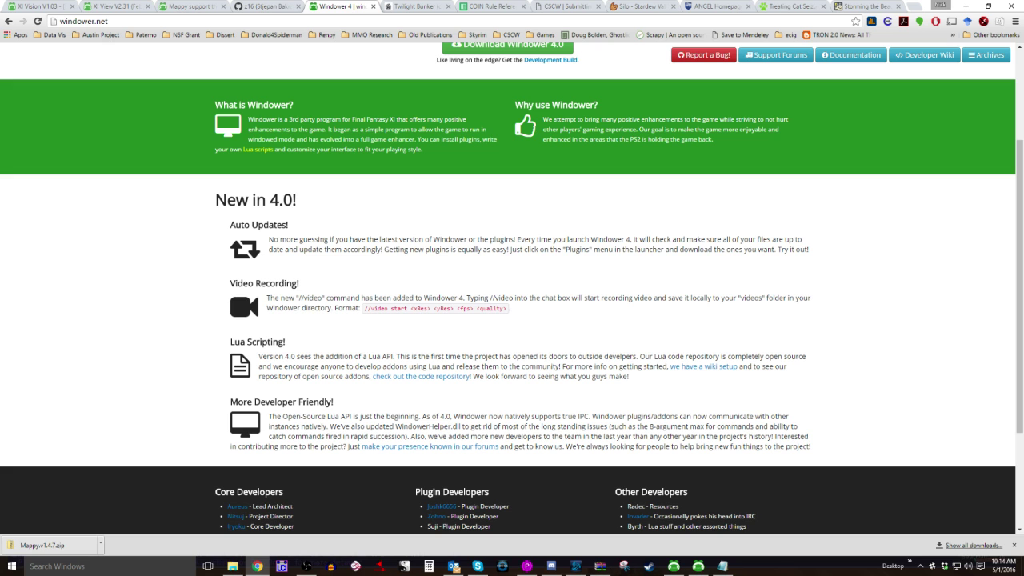
{"action": "scroll", "coordinate": [441, 328], "scroll_direction": "up", "scroll_amount": 2}
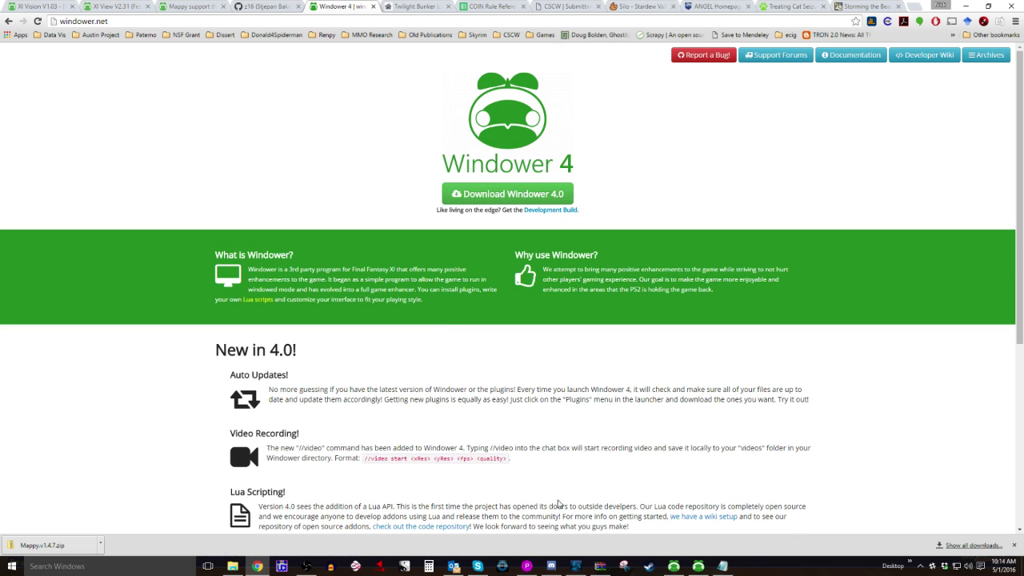
Review the Default Profile's Game and Advanced settings in the launcher, then return to the profile list
{"action": "left_click", "coordinate": [698, 566]}
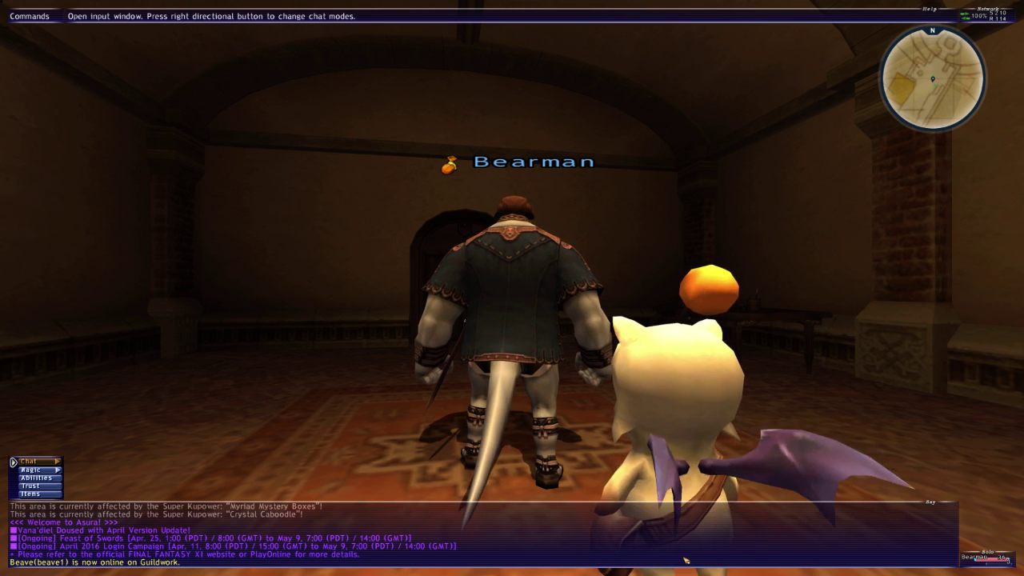
{"action": "key", "text": "alt+Tab"}
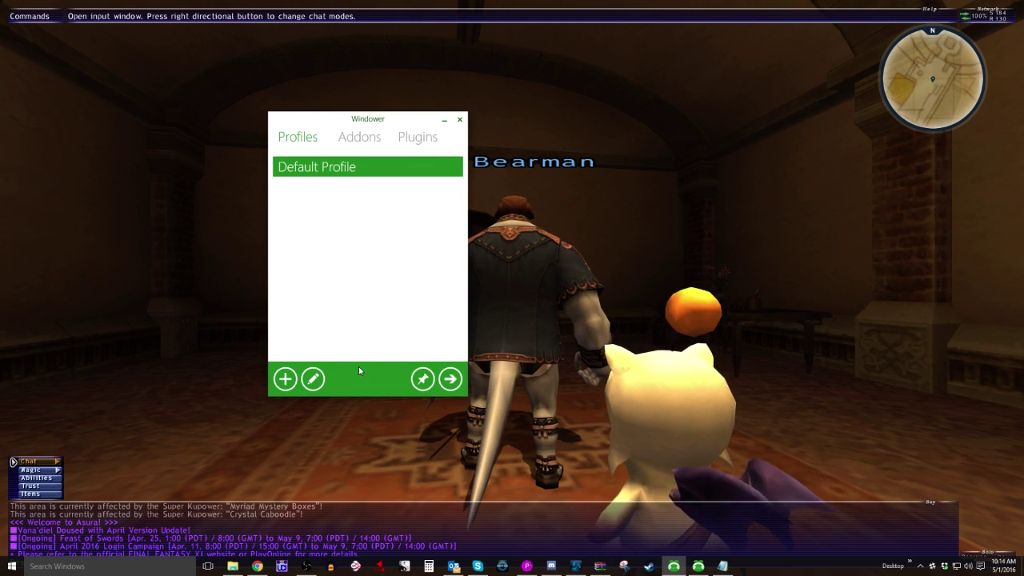
{"action": "left_click", "coordinate": [312, 380]}
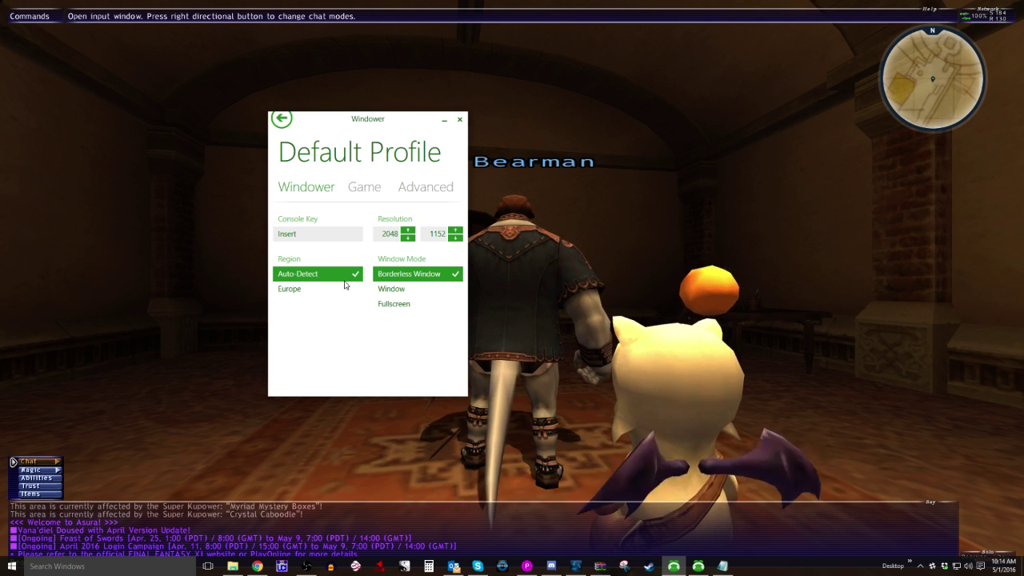
{"action": "left_click", "coordinate": [367, 190]}
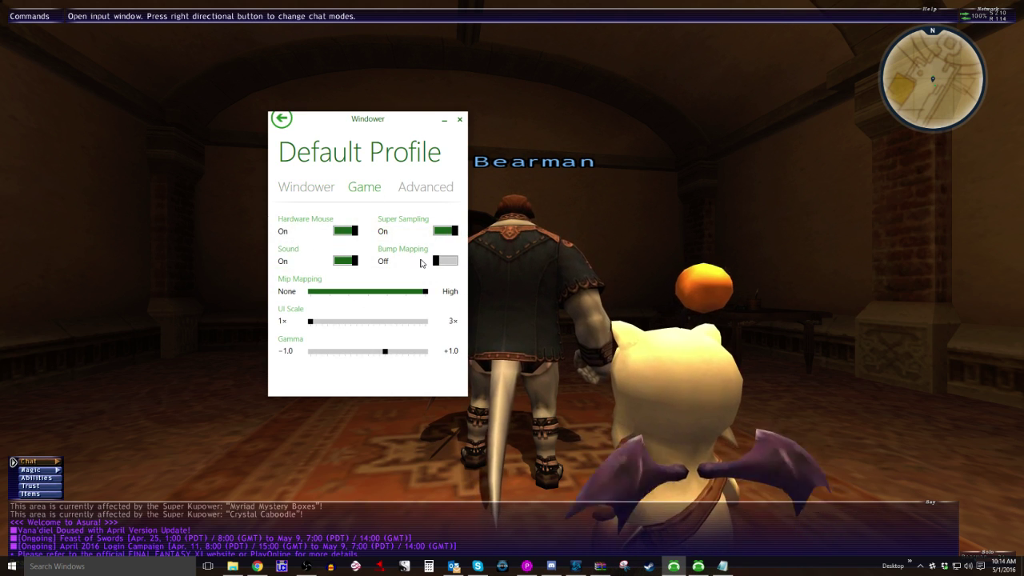
{"action": "left_click", "coordinate": [424, 191]}
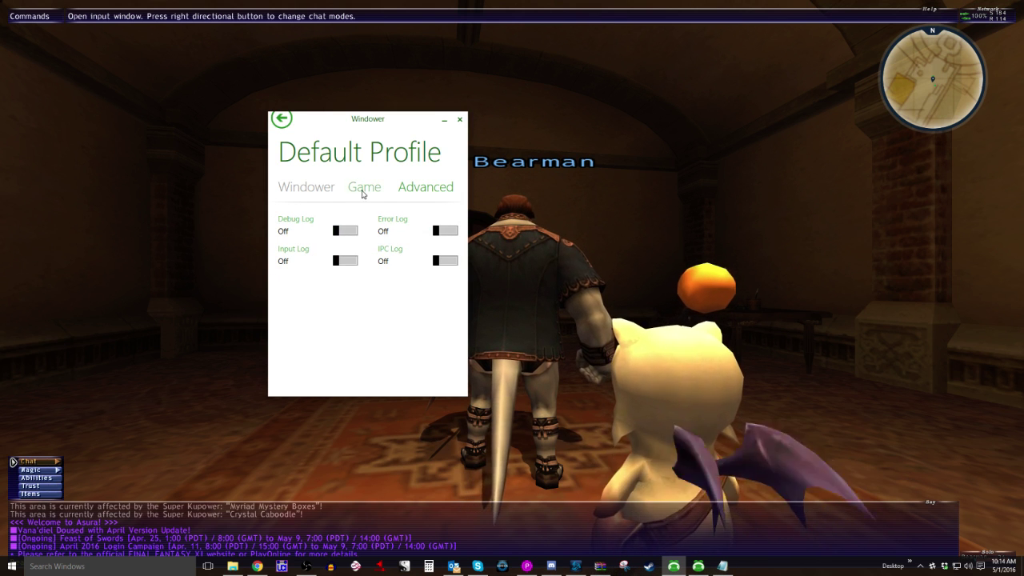
{"action": "left_click", "coordinate": [286, 122]}
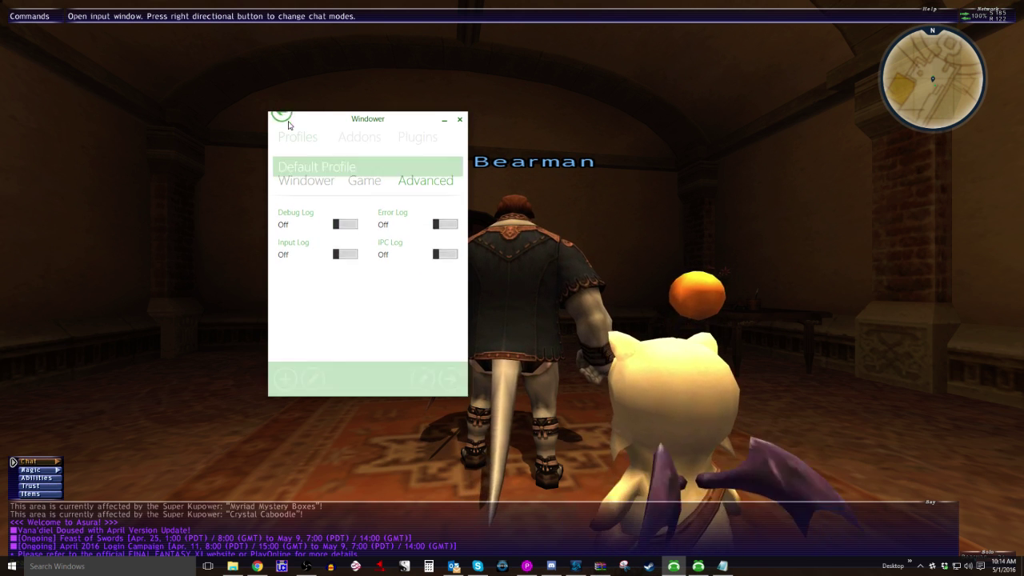
Show the Windower Plugins list with ChatMon and Config enabled
{"action": "left_click", "coordinate": [423, 141]}
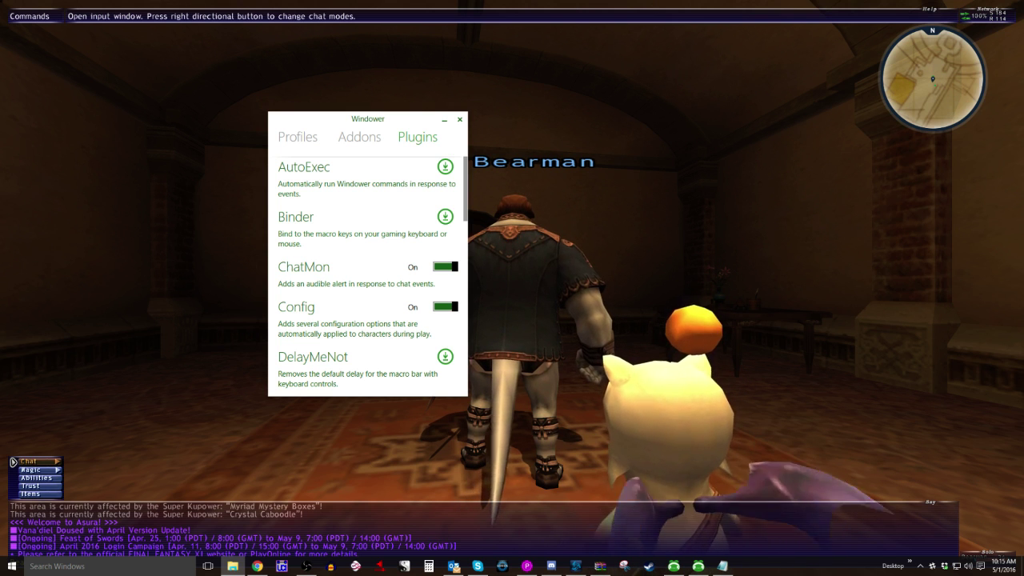
Centre the Windower4 plugins settings folder and open config.xml in Notepad on the left
{"action": "key", "text": "alt+Tab"}
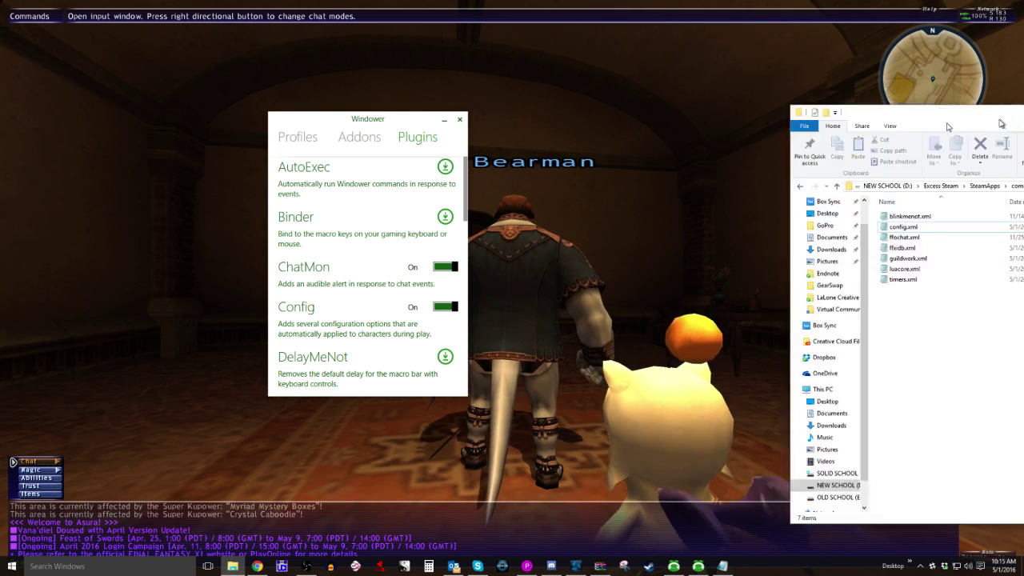
{"action": "left_click_drag", "start_coordinate": [947, 125], "coordinate": [348, 75]}
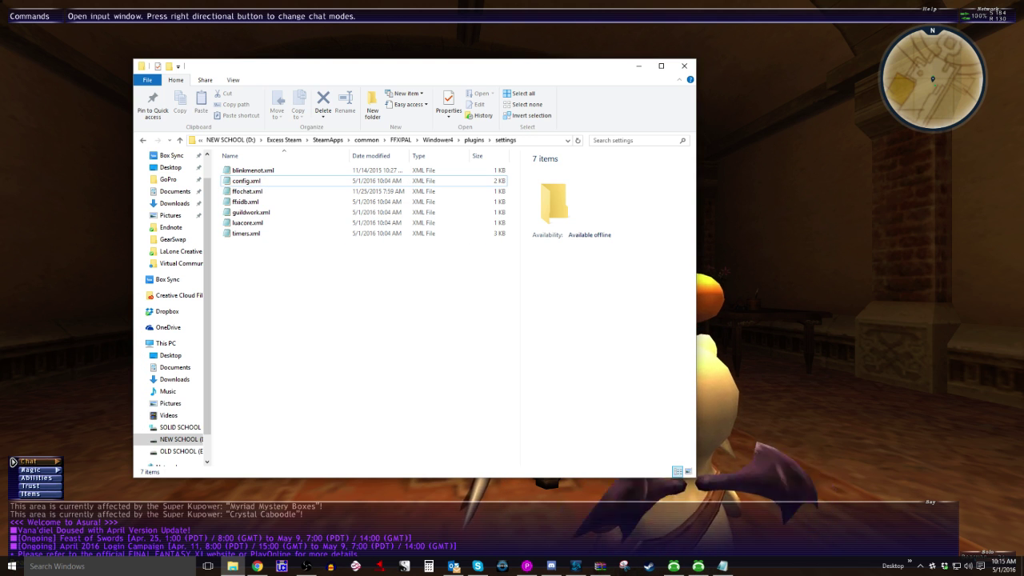
{"action": "key", "text": "alt+Tab"}
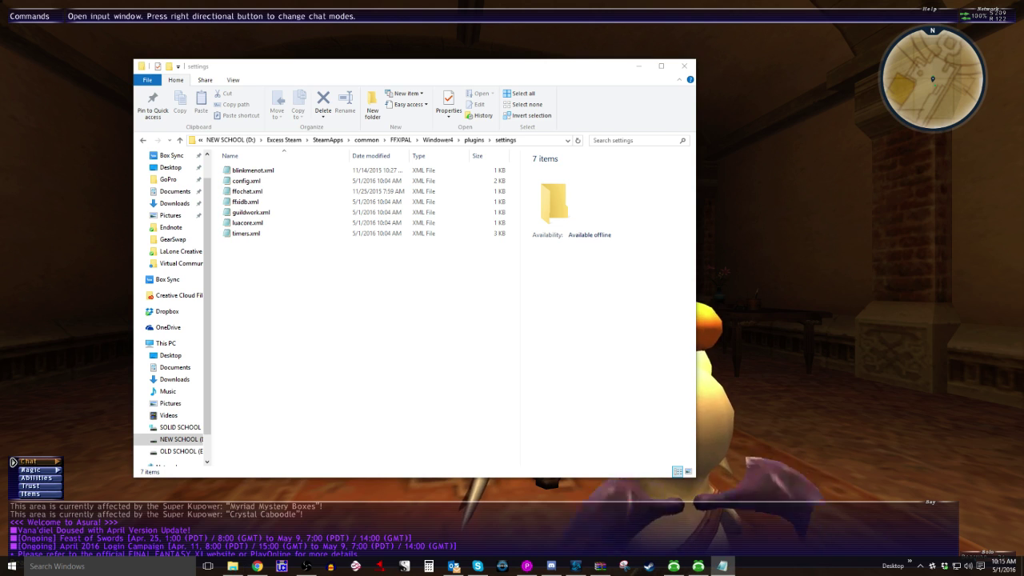
{"action": "left_click_drag", "start_coordinate": [451, 57], "coordinate": [224, 61]}
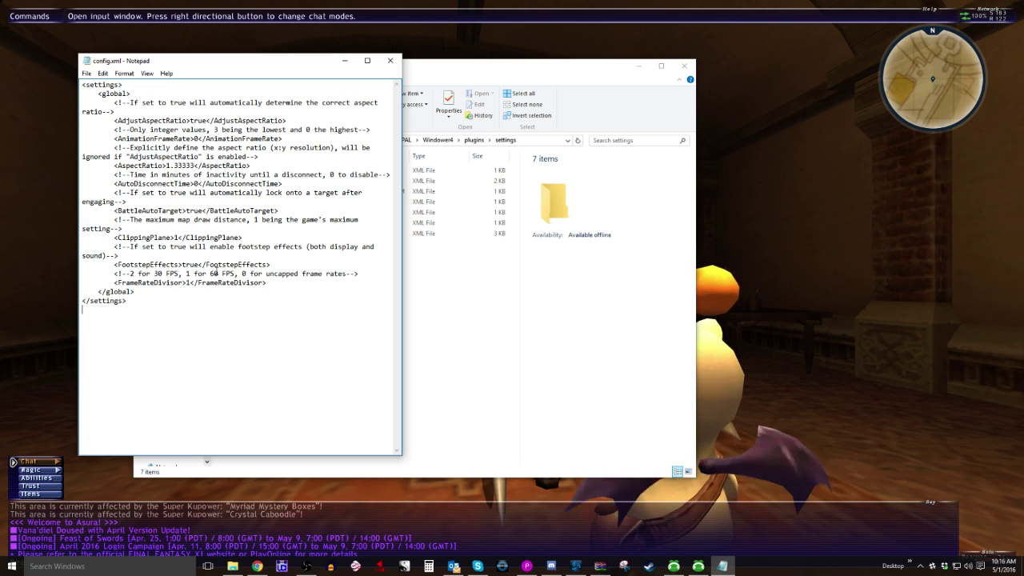
Select config.xml's FrameRateDivisor lines, then return to the full-screen game
{"action": "left_click_drag", "start_coordinate": [182, 311], "coordinate": [85, 275]}
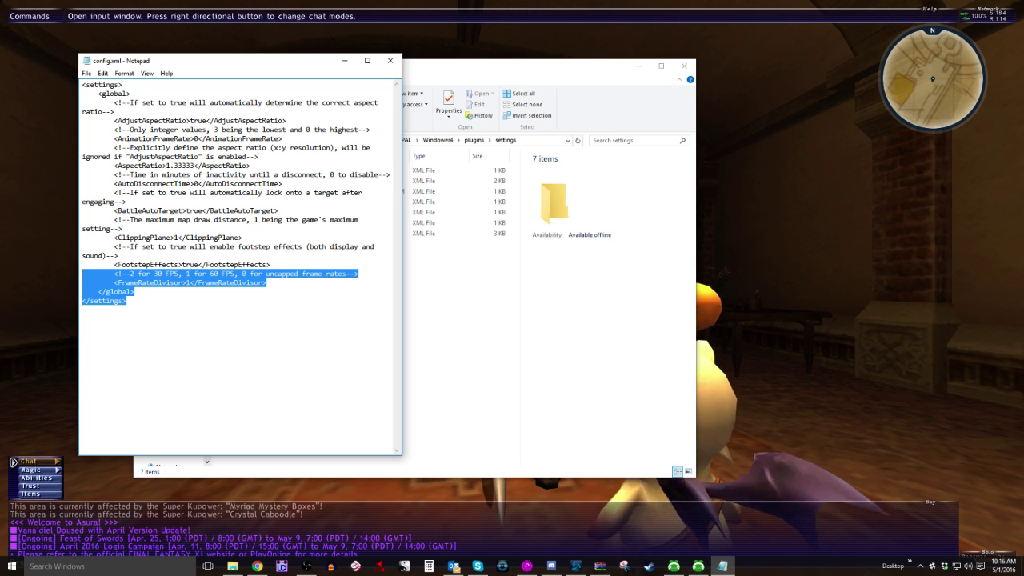
{"action": "left_click", "coordinate": [825, 285]}
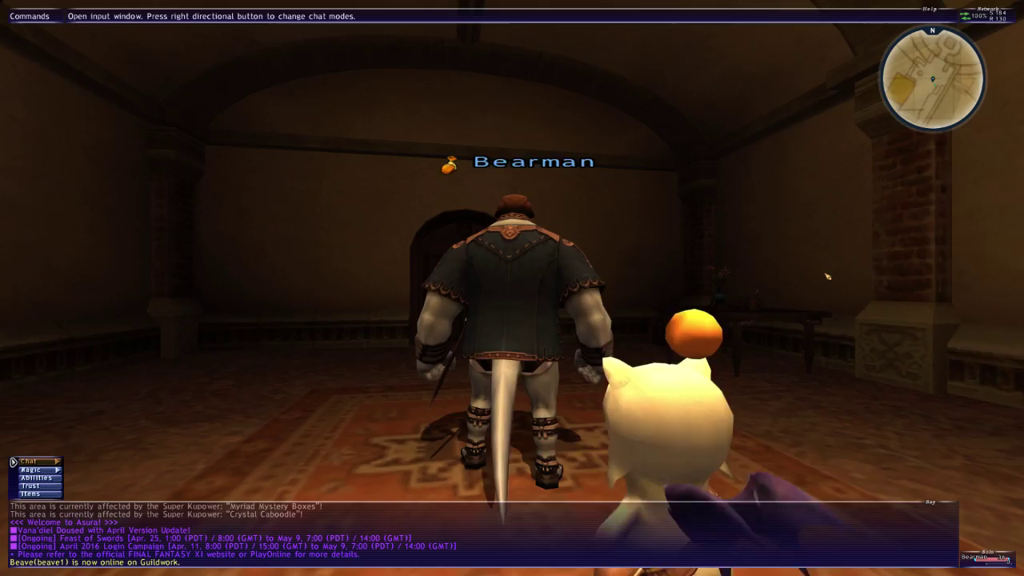
Run the character across the room toward the Moogle by the arched doorway
{"action": "key", "text": "s"}
{"action": "key", "text": "w"}
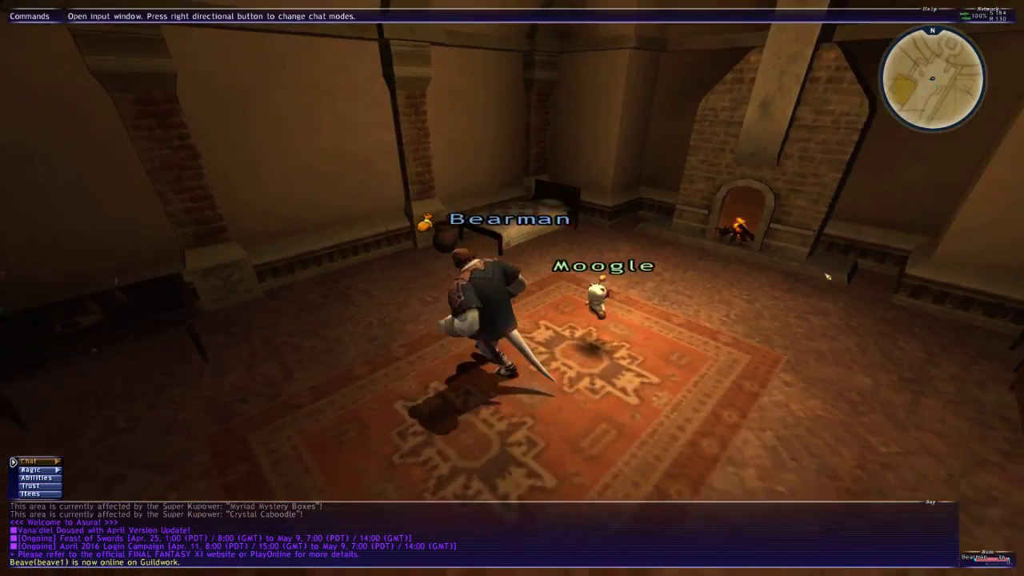
{"action": "key", "text": "w"}
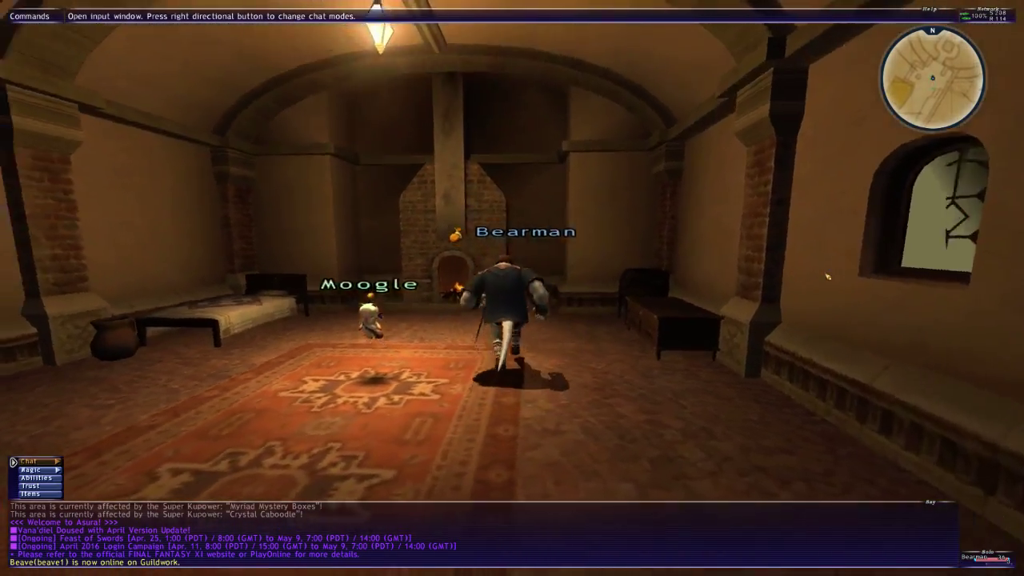
{"action": "key", "text": "w"}
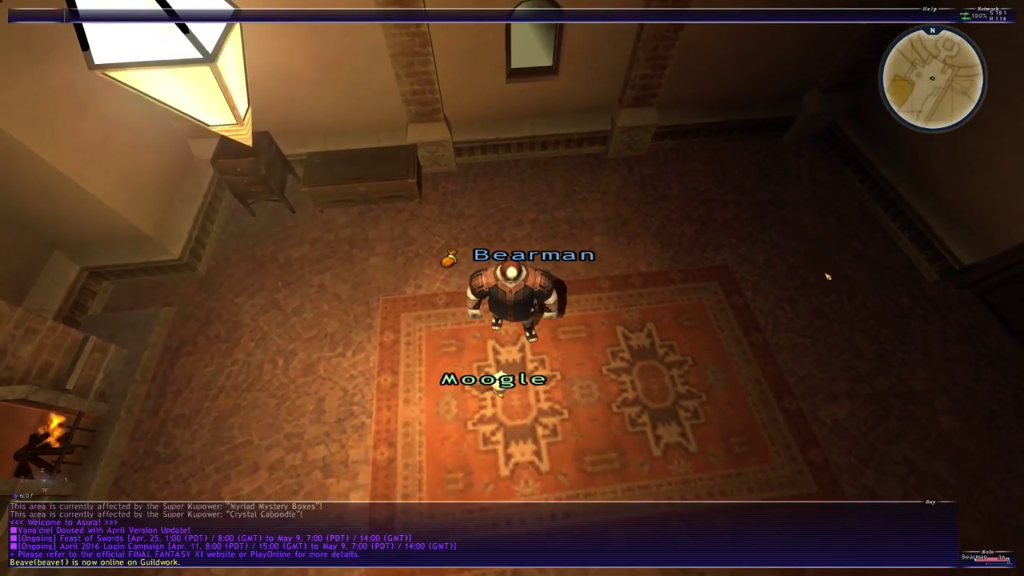
Target the Moogle, open its service menu and highlight Mog Safe 2
{"action": "key", "text": "Tab"}
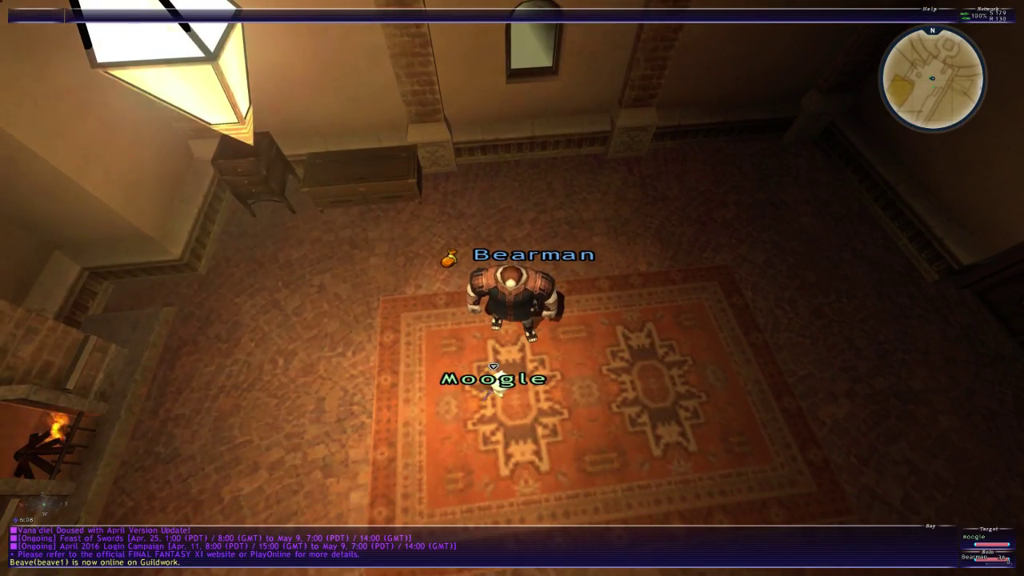
{"action": "key", "text": "Return"}
{"action": "key", "text": "Down"}
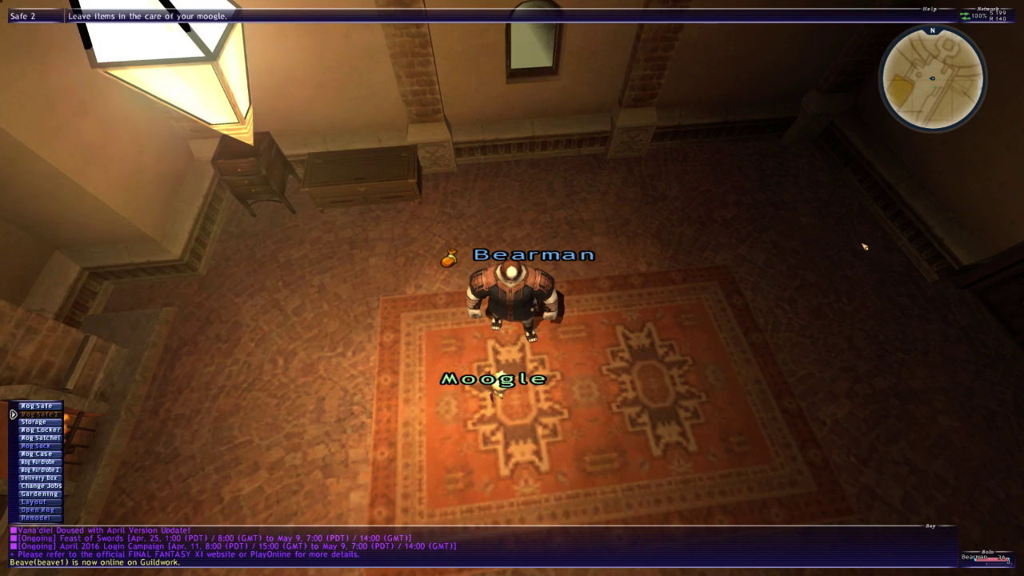
{"action": "key", "text": "alt+Tab"}
{"action": "key", "text": "alt+Tab"}
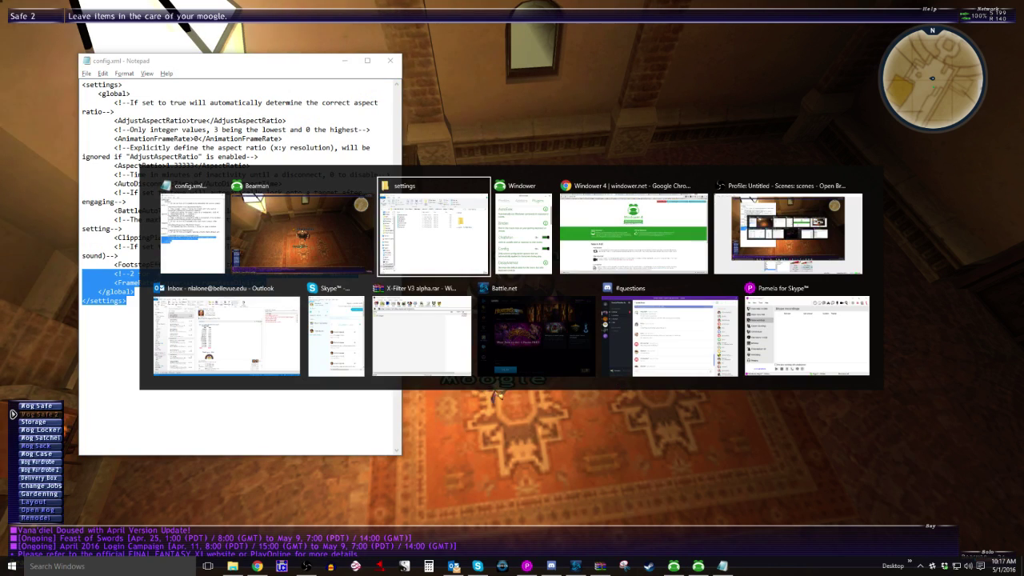
Scroll down the Windower plugin list, then bring Chrome's windower.net page forward
{"action": "scroll", "coordinate": [405, 304], "scroll_direction": "down", "scroll_amount": 5}
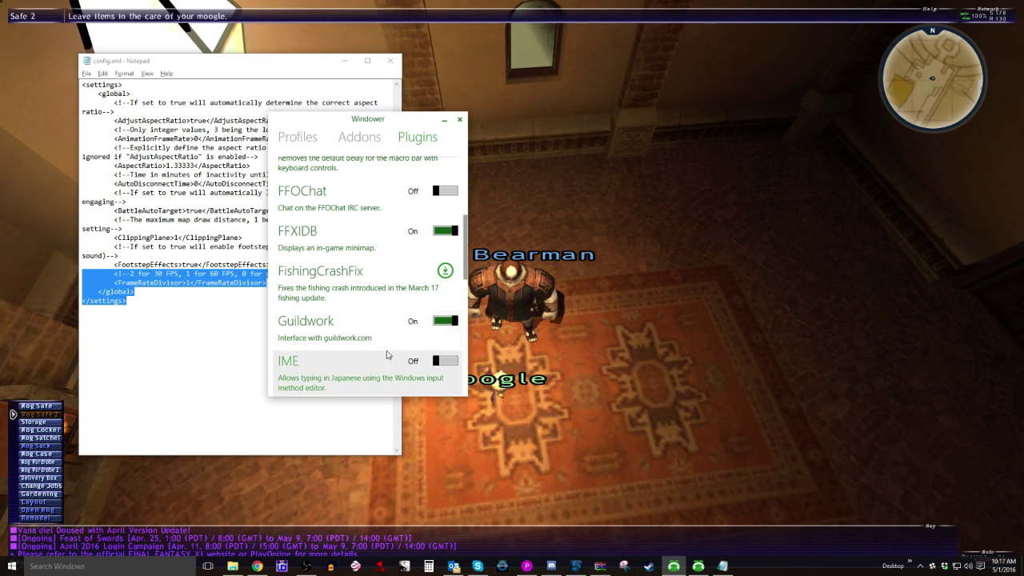
{"action": "scroll", "coordinate": [361, 331], "scroll_direction": "down", "scroll_amount": 1}
{"action": "scroll", "coordinate": [361, 331], "scroll_direction": "down", "scroll_amount": 1}
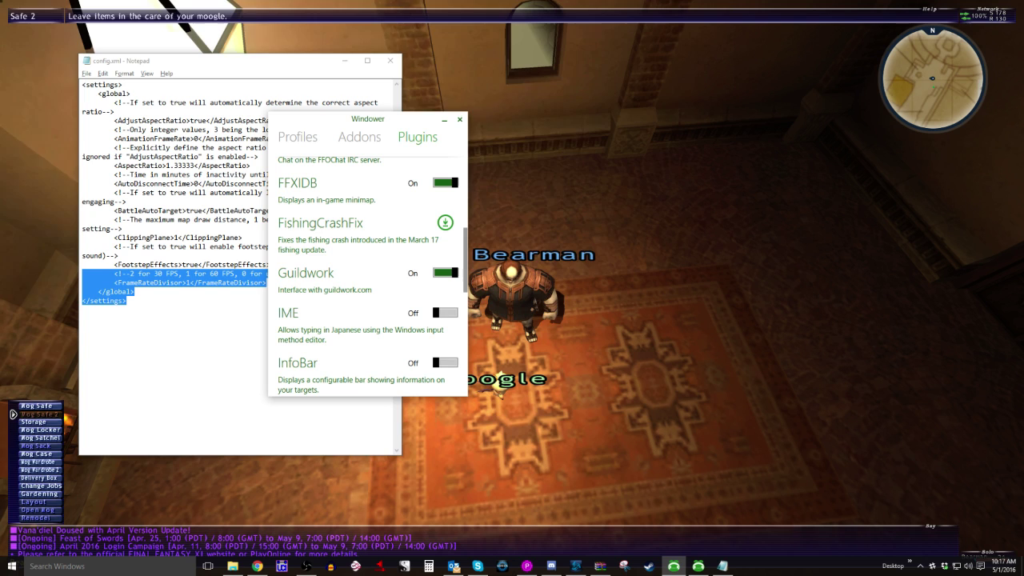
{"action": "key", "text": "alt+Tab"}
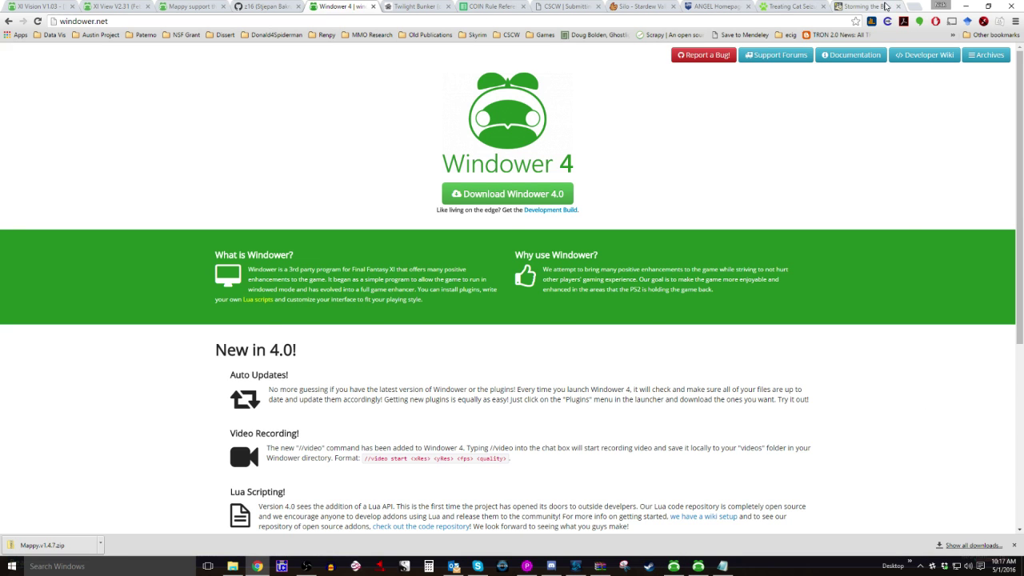
Load the ffxiah site in a Chrome tab
{"action": "left_click", "coordinate": [412, 7]}
{"action": "left_click", "coordinate": [407, 21]}
{"action": "type", "text": "ffxiah.com"}
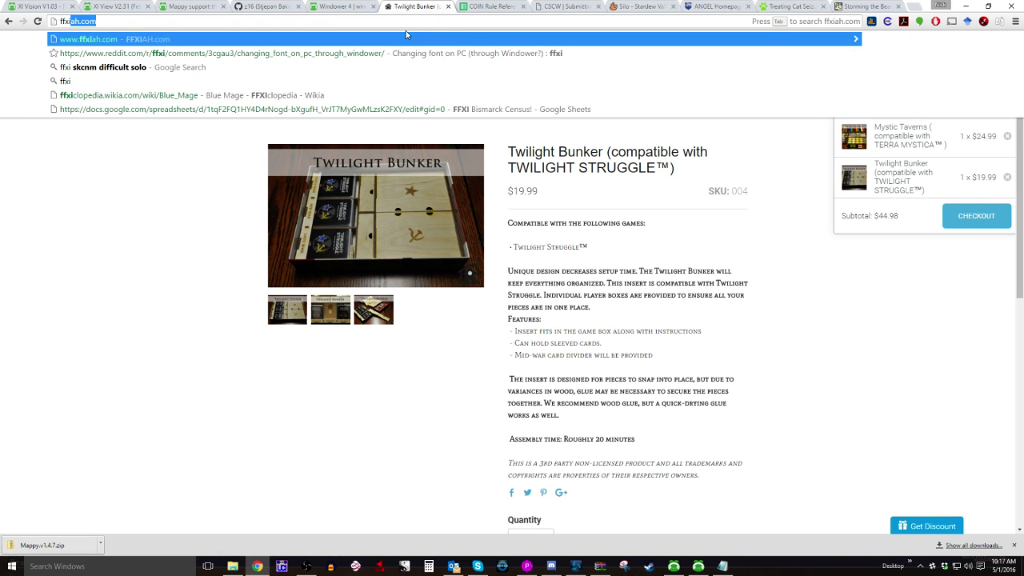
{"action": "key", "text": "Return"}
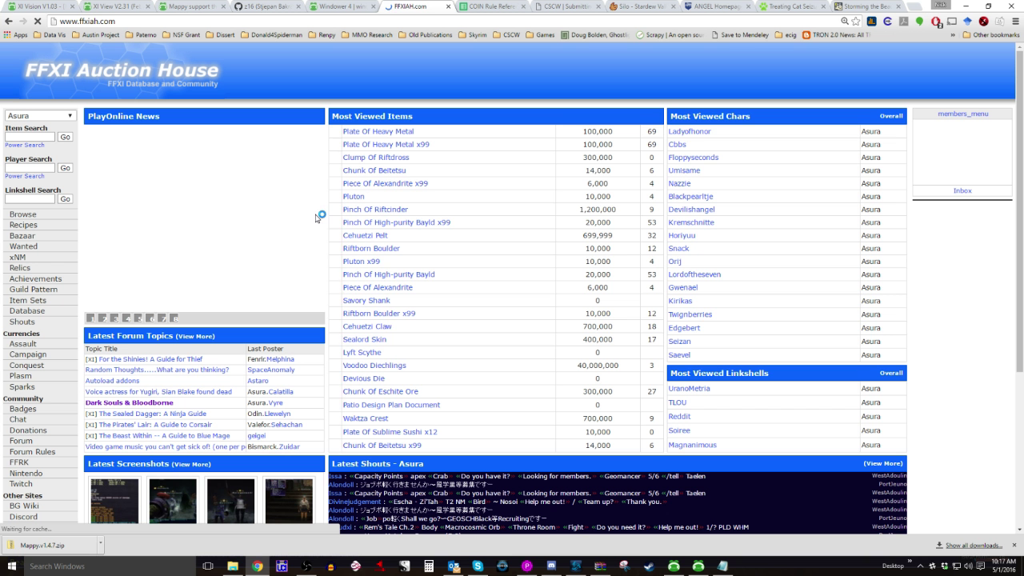
Open the Clump Of Riftdross item page and select its bazaar listings
{"action": "left_click", "coordinate": [388, 160]}
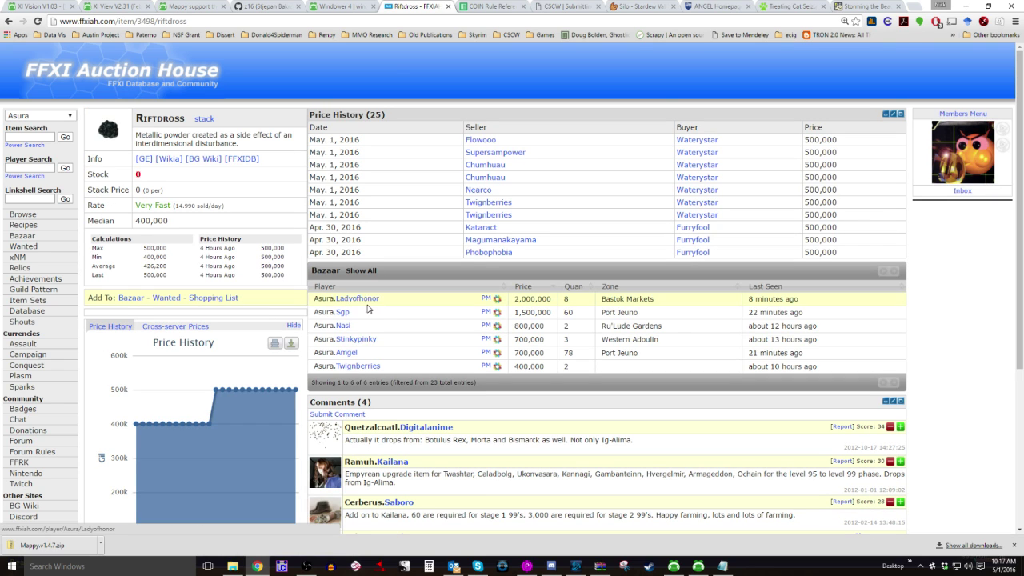
{"action": "left_click_drag", "start_coordinate": [423, 297], "coordinate": [848, 372]}
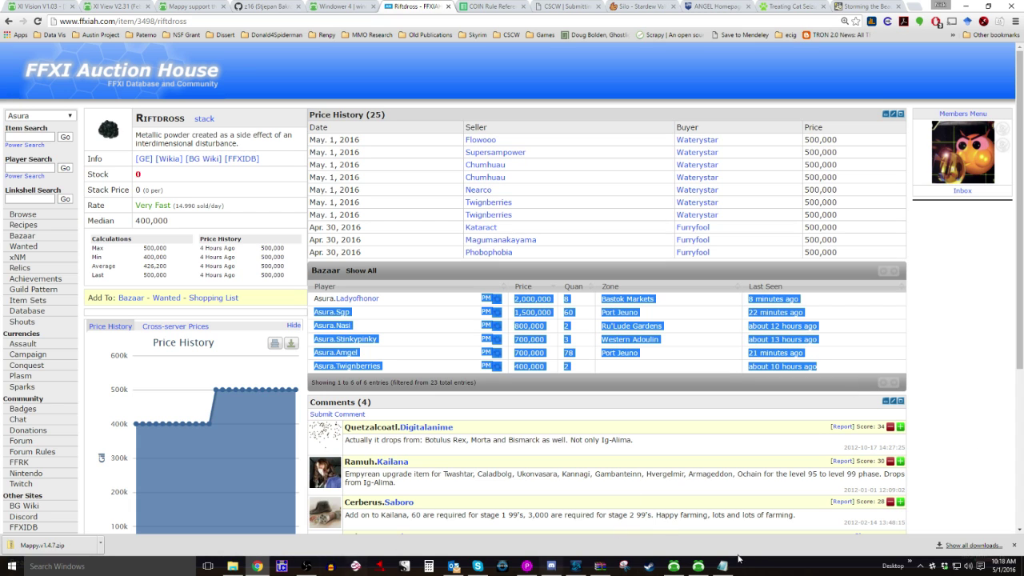
{"action": "left_click", "coordinate": [674, 566]}
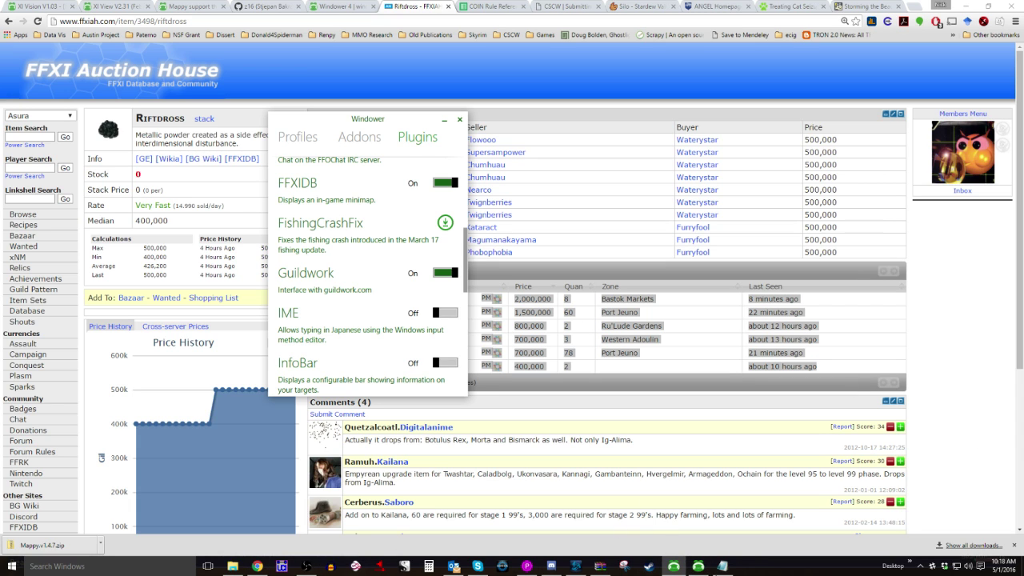
Scroll through the Windower plugin list again, then return to Final Fantasy XI full screen
{"action": "left_click", "coordinate": [707, 566]}
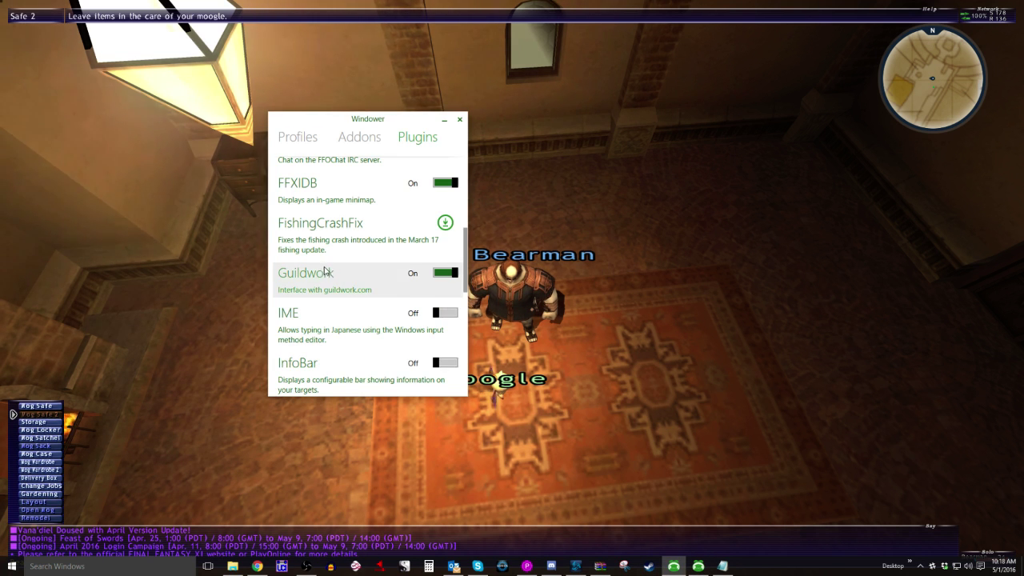
{"action": "scroll", "coordinate": [326, 272], "scroll_direction": "down", "scroll_amount": 3}
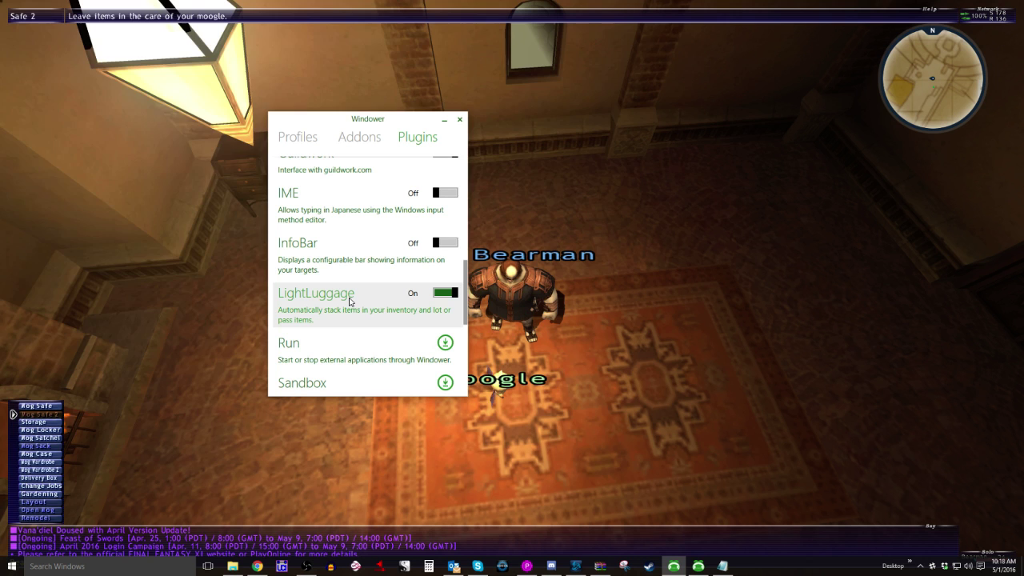
{"action": "scroll", "coordinate": [350, 300], "scroll_direction": "down", "scroll_amount": 1}
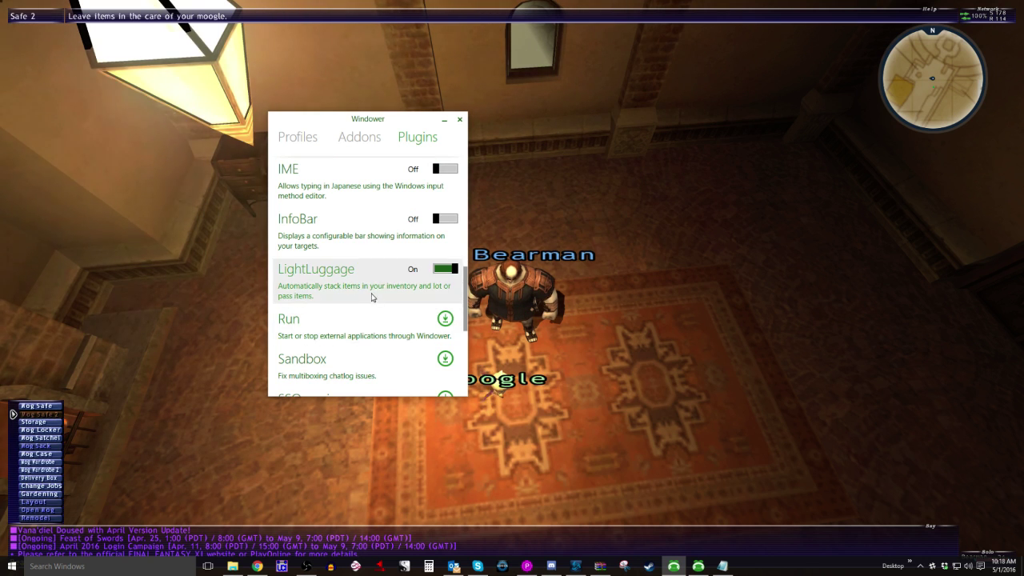
{"action": "scroll", "coordinate": [372, 294], "scroll_direction": "up", "scroll_amount": 2}
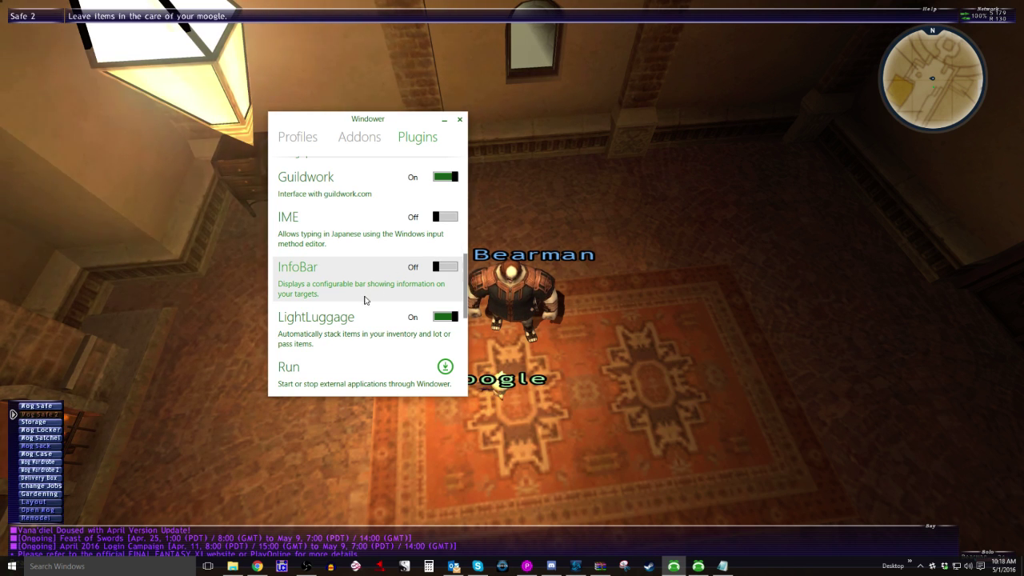
{"action": "scroll", "coordinate": [363, 303], "scroll_direction": "down", "scroll_amount": 1}
{"action": "scroll", "coordinate": [363, 306], "scroll_direction": "down", "scroll_amount": 6}
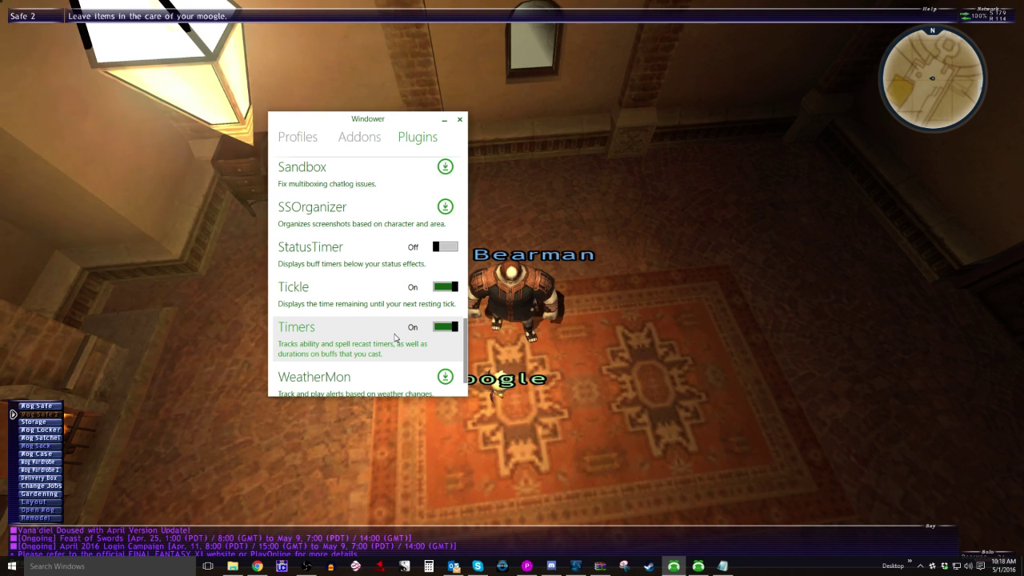
{"action": "key", "text": "alt+Tab"}
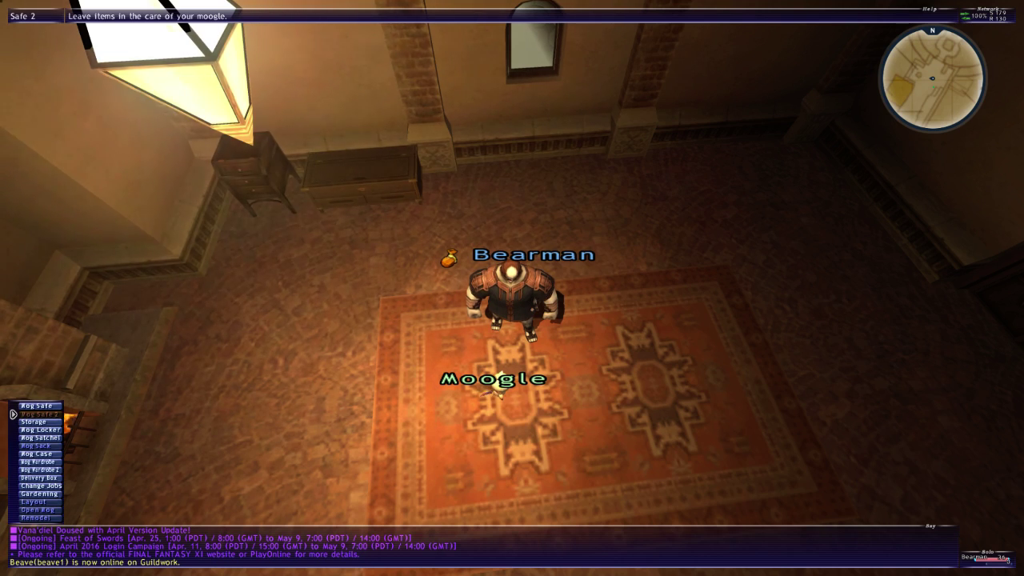
Log out through Mog House and continue with another character in Escha - Zi'Tah
{"action": "key", "text": "Escape"}
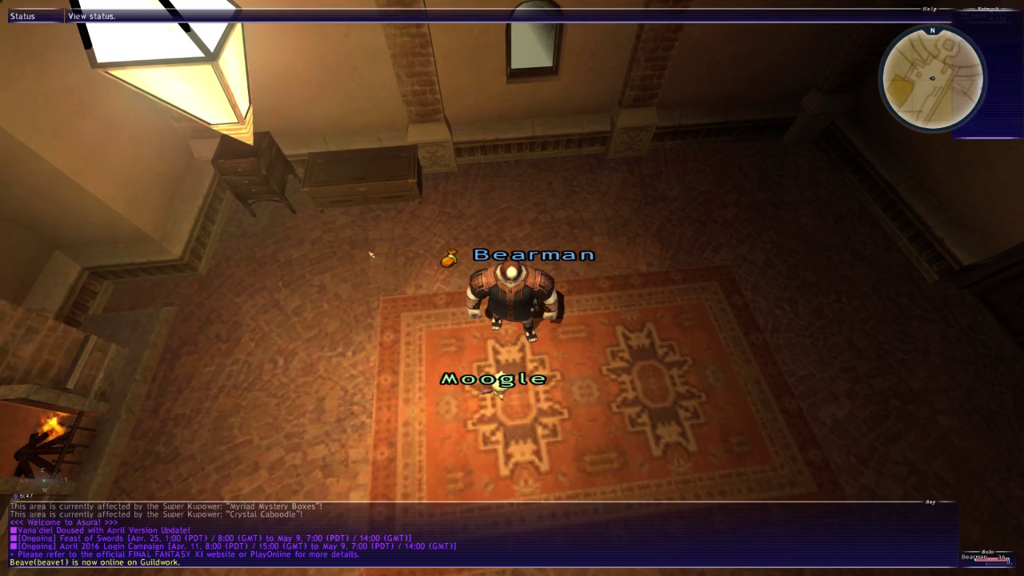
{"action": "key", "text": "Up"}
{"action": "key", "text": "Up"}
{"action": "key", "text": "Up"}
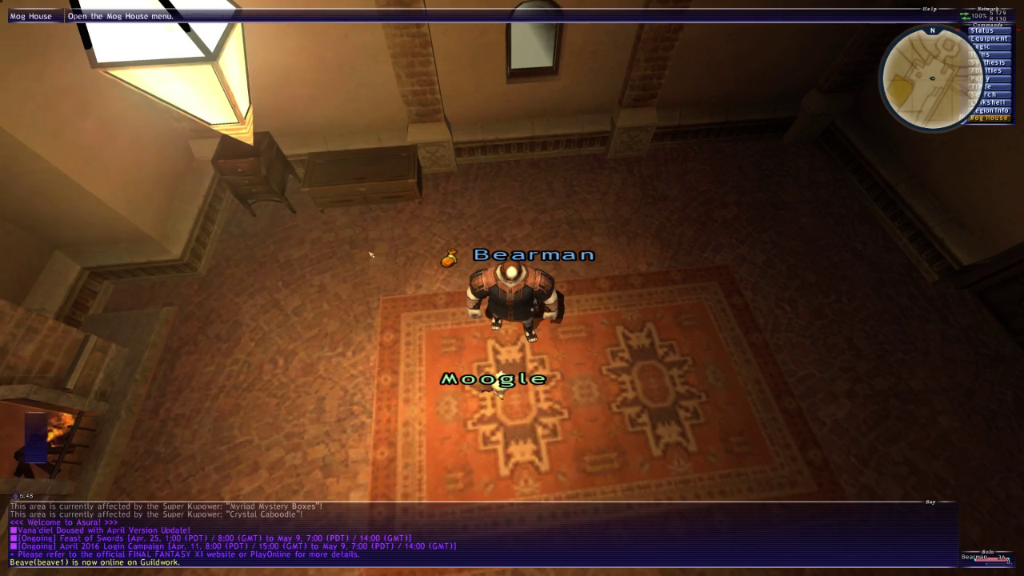
{"action": "key", "text": "Right"}
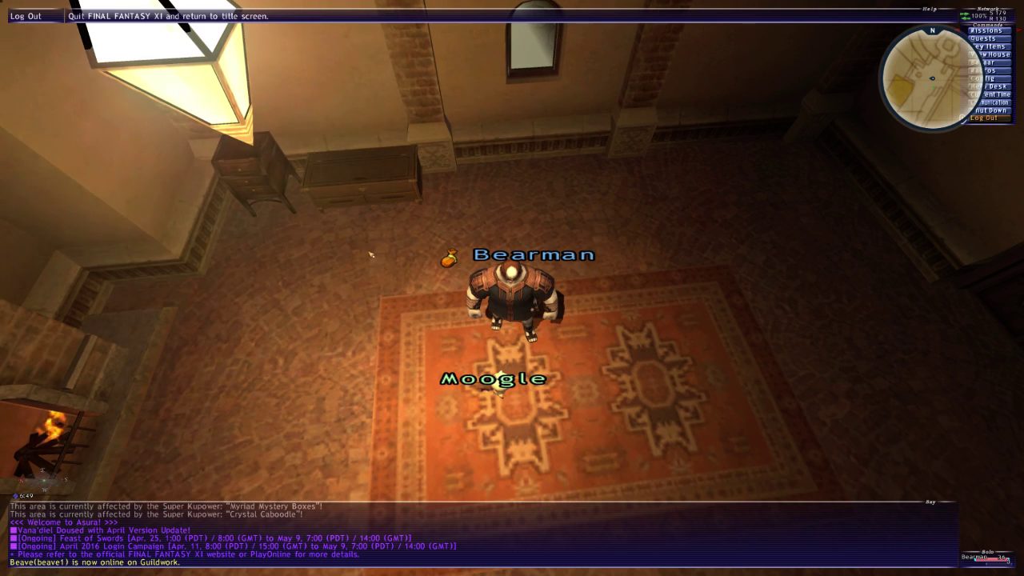
{"action": "key", "text": "Return"}
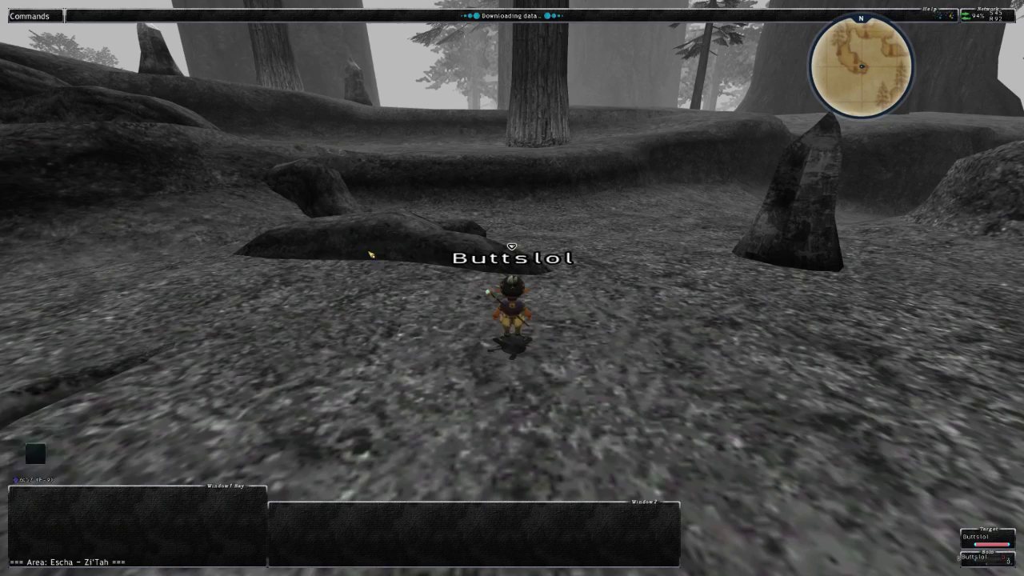
{"action": "key", "text": "Return"}
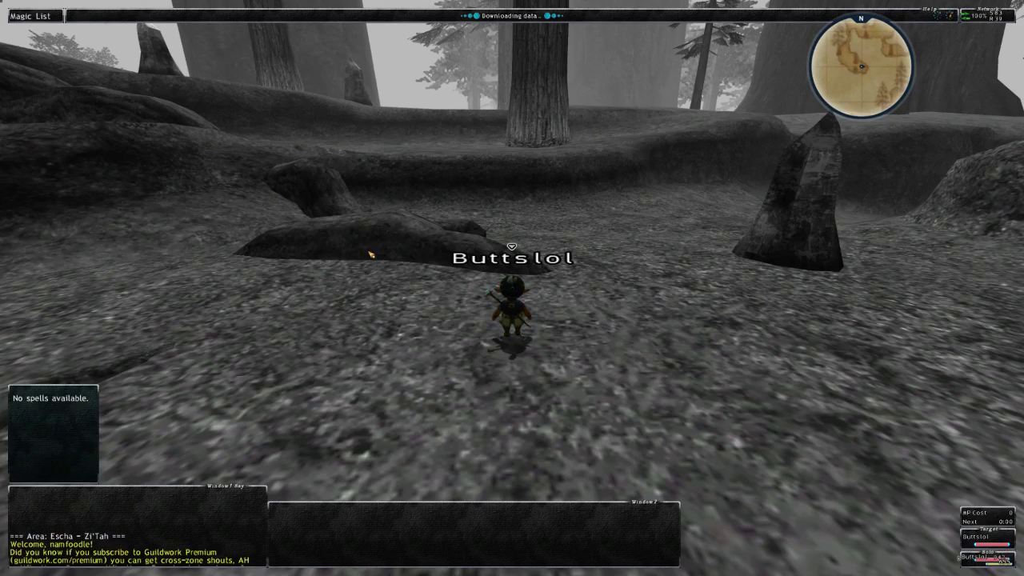
Cast the Trion trust spell so Trion fights alongside the character
{"action": "key", "text": "Escape"}
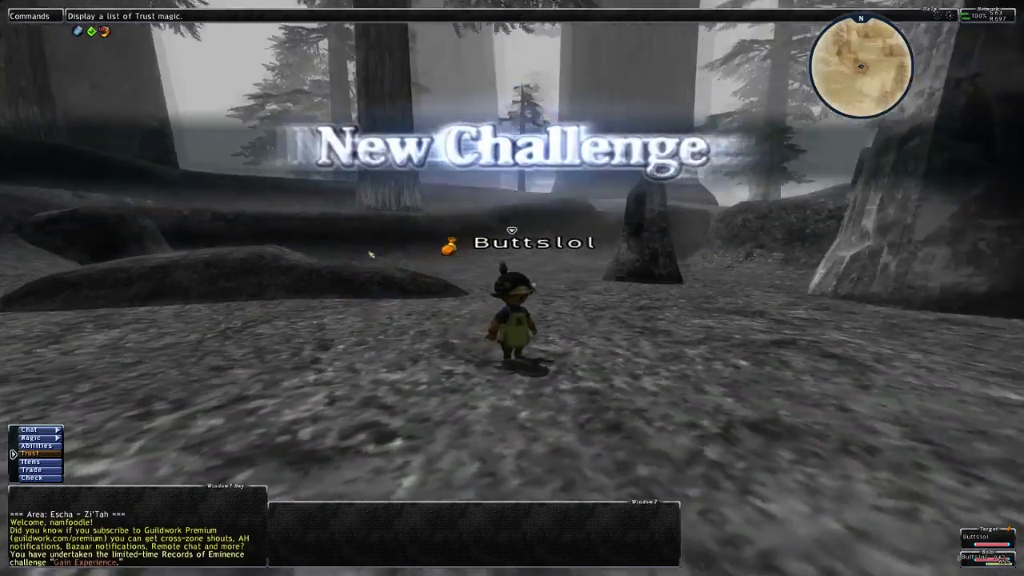
{"action": "key", "text": "Return"}
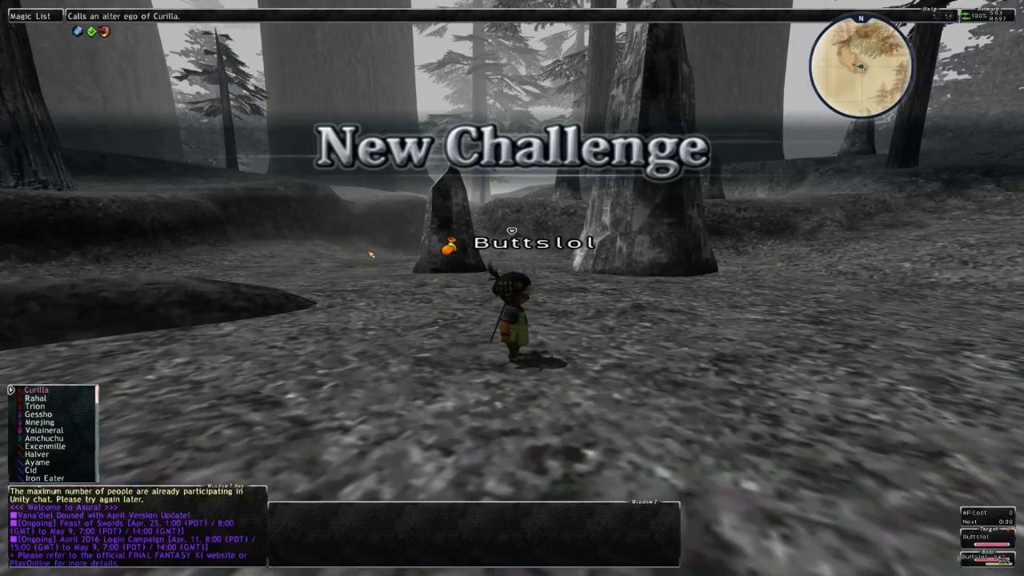
{"action": "key", "text": "Escape"}
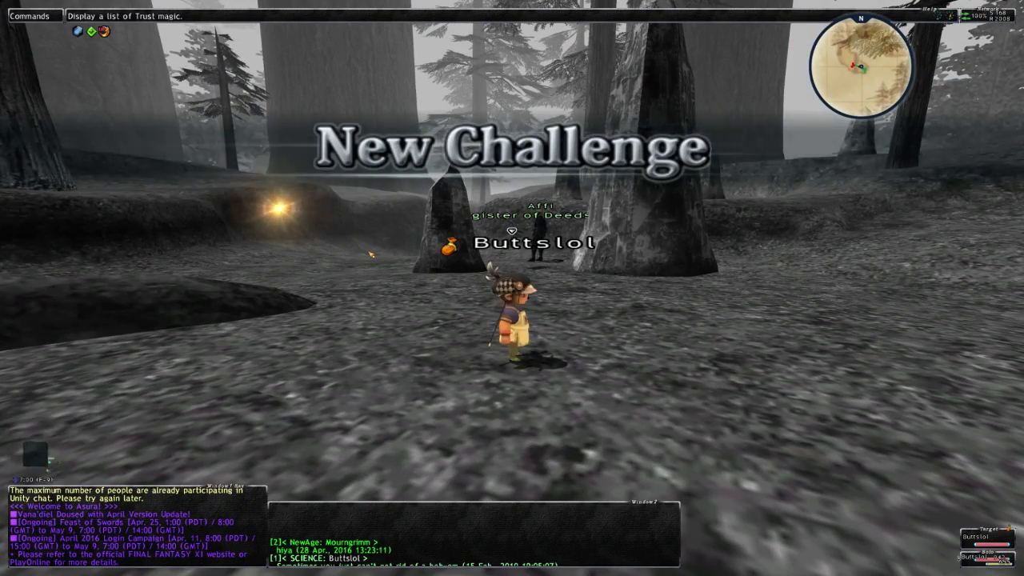
{"action": "key", "text": "Return"}
{"action": "key", "text": "Return"}
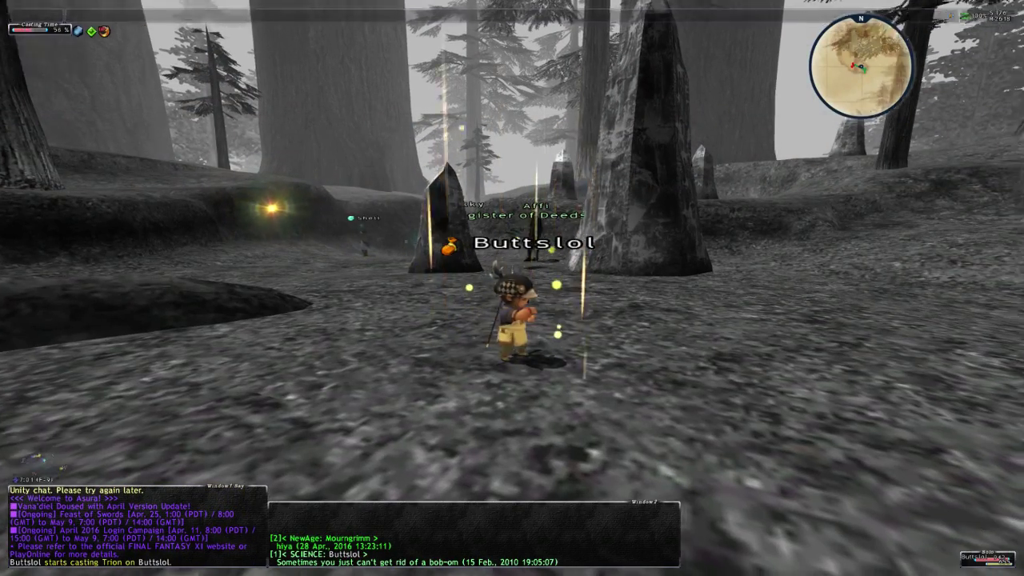
Rotate the camera around the character, then bring up the Windower settings window
{"action": "key", "text": "Right"}
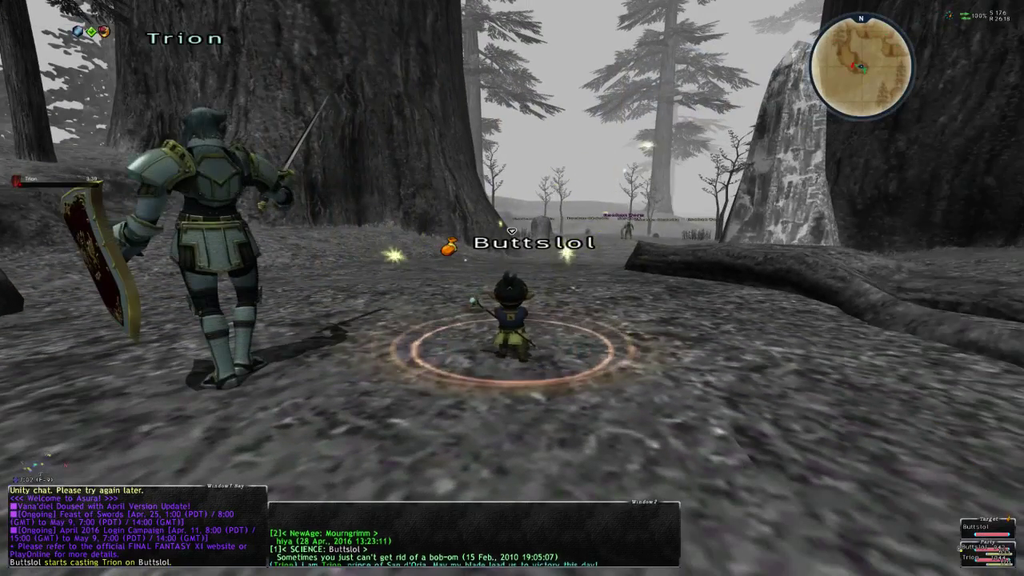
{"action": "key", "text": "Left"}
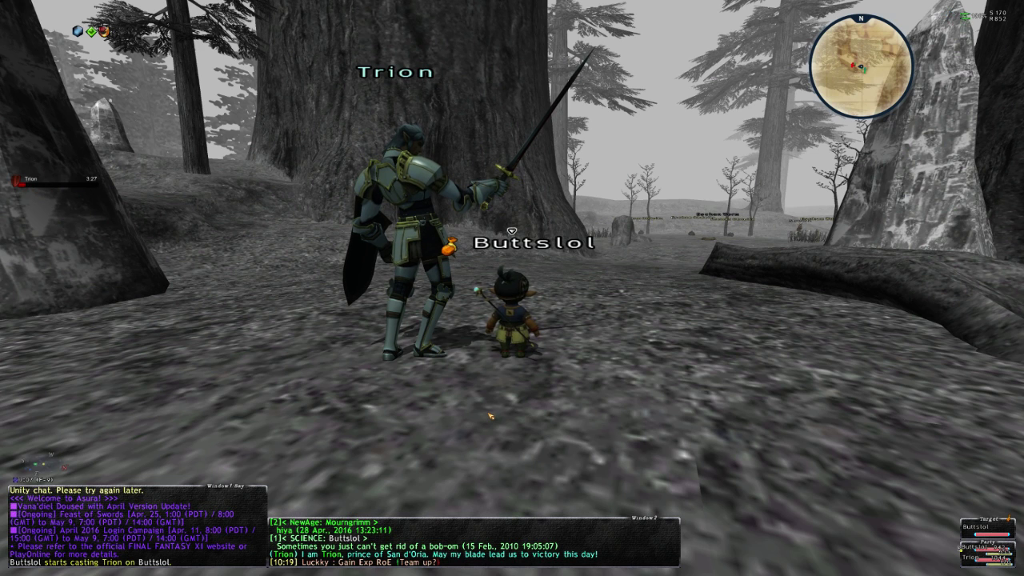
{"action": "key", "text": "alt+Tab"}
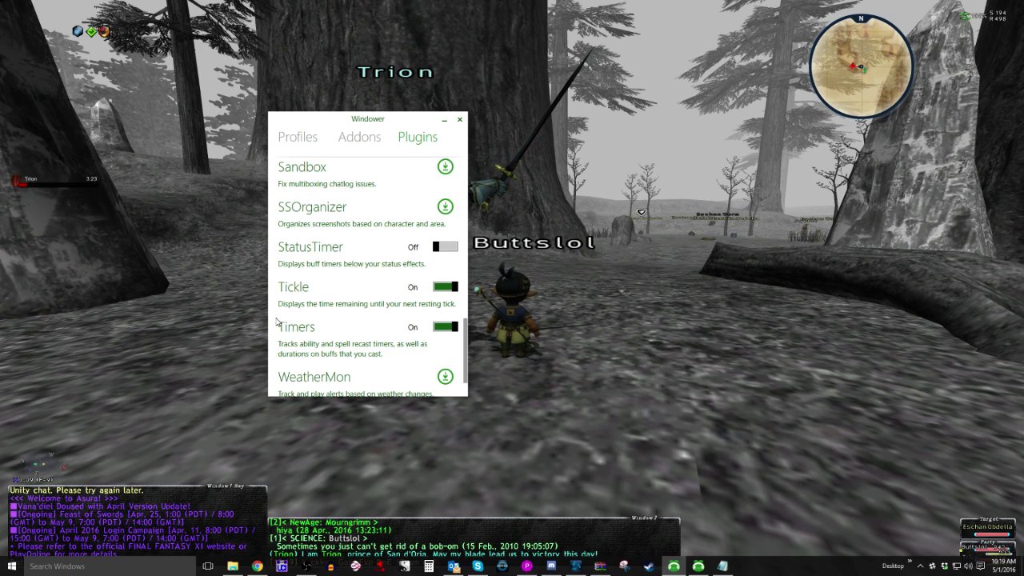
Switch Windower to the Addons tab and scroll down past distance, dynamishelper and enemybar
{"action": "scroll", "coordinate": [366, 372], "scroll_direction": "down", "scroll_amount": 1}
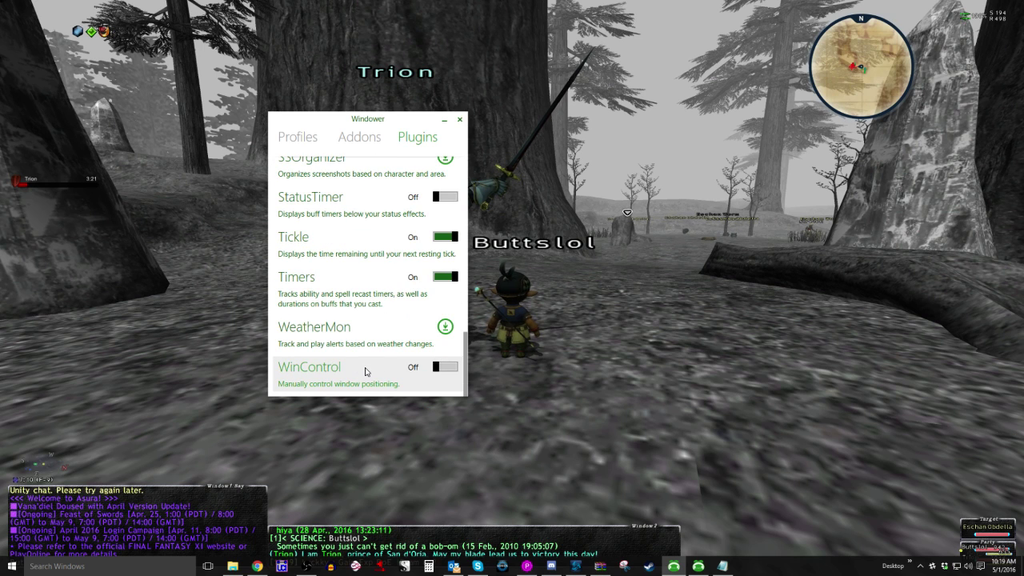
{"action": "left_click", "coordinate": [360, 137]}
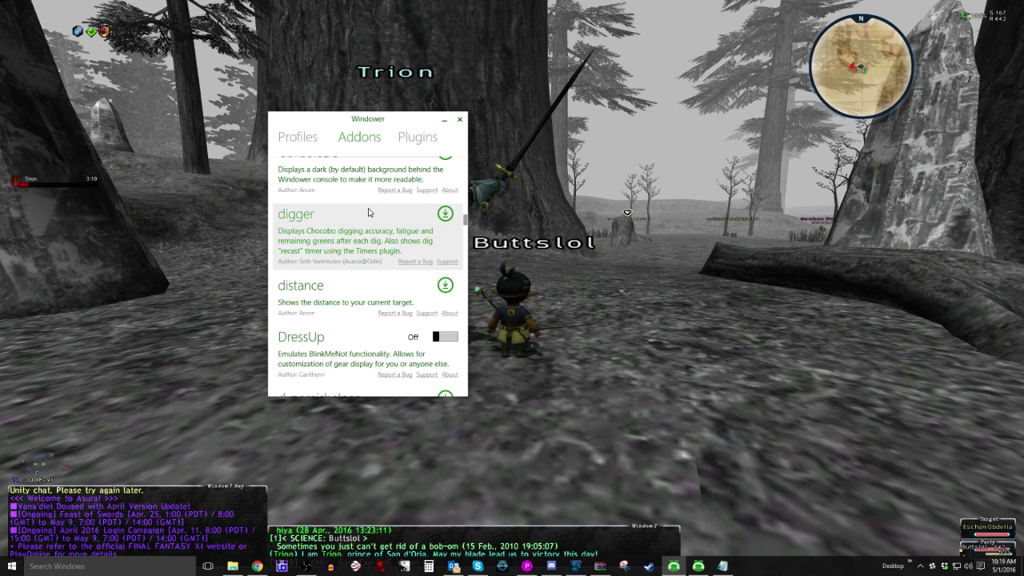
{"action": "scroll", "coordinate": [366, 320], "scroll_direction": "up", "scroll_amount": 15}
{"action": "scroll", "coordinate": [357, 305], "scroll_direction": "down", "scroll_amount": 1}
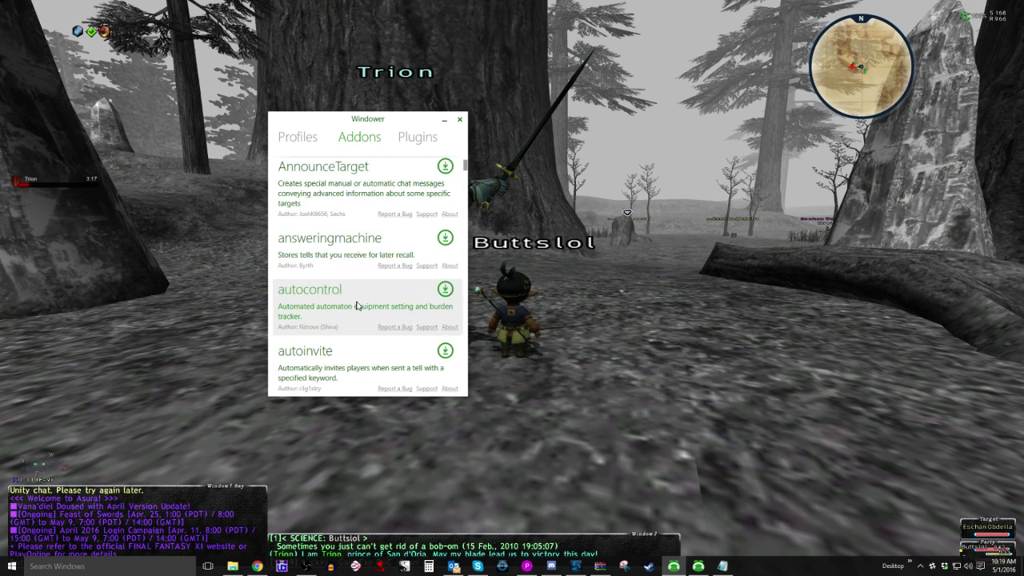
{"action": "scroll", "coordinate": [357, 306], "scroll_direction": "down", "scroll_amount": 4}
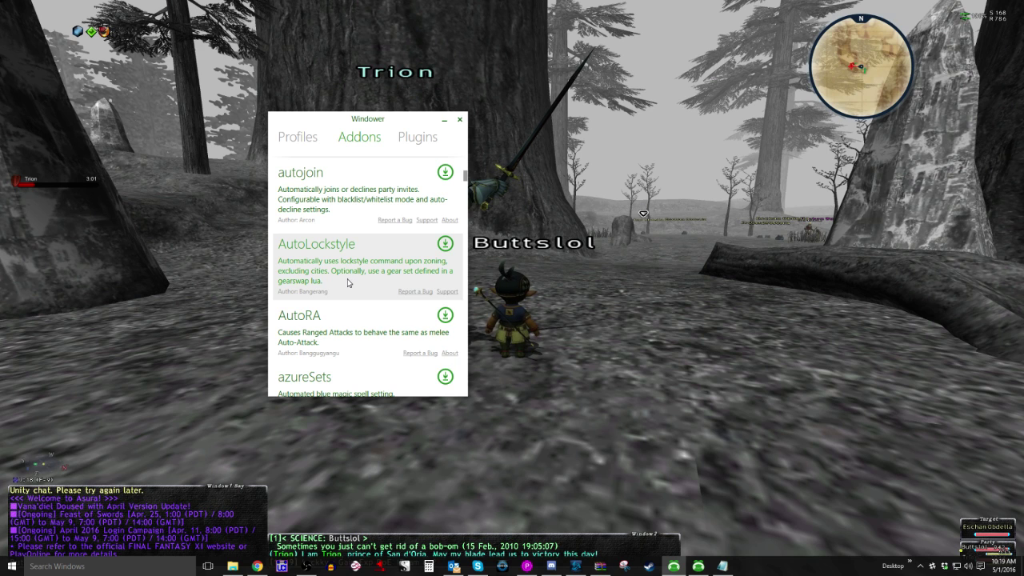
{"action": "scroll", "coordinate": [348, 283], "scroll_direction": "down", "scroll_amount": 1}
{"action": "scroll", "coordinate": [357, 298], "scroll_direction": "down", "scroll_amount": 1}
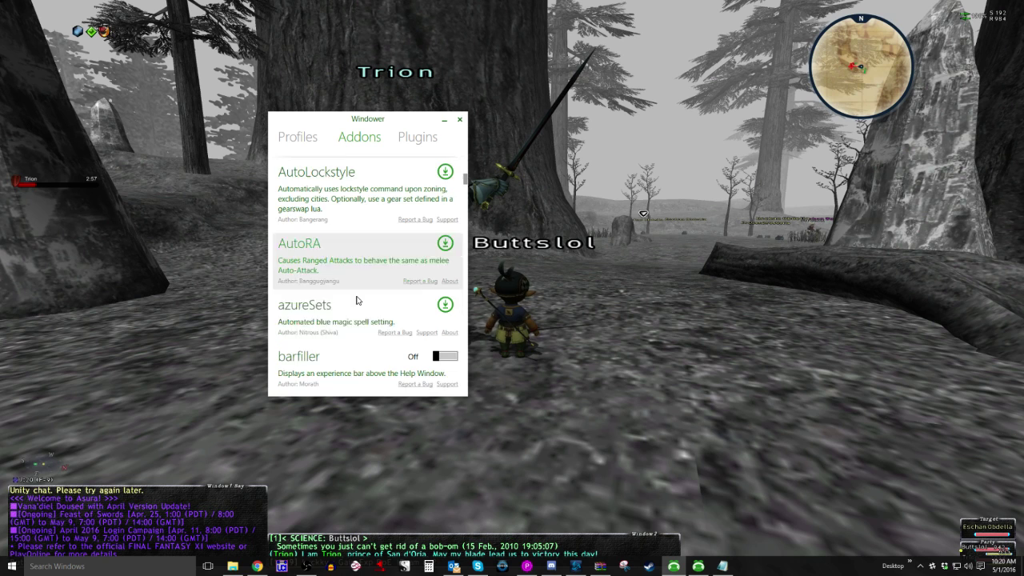
{"action": "scroll", "coordinate": [357, 302], "scroll_direction": "down", "scroll_amount": 2}
{"action": "scroll", "coordinate": [360, 320], "scroll_direction": "down", "scroll_amount": 2}
{"action": "scroll", "coordinate": [361, 332], "scroll_direction": "down", "scroll_amount": 1}
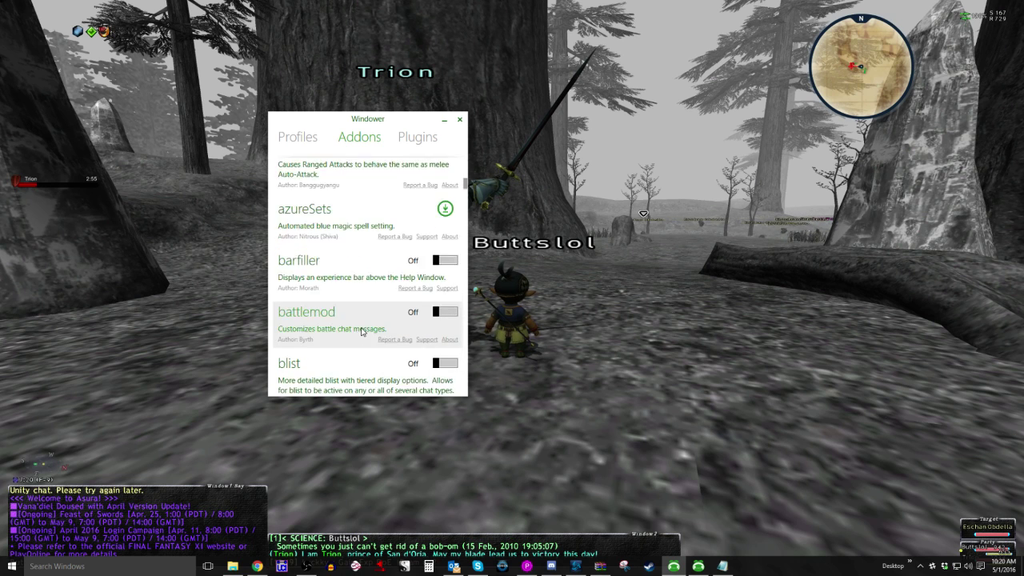
{"action": "scroll", "coordinate": [361, 332], "scroll_direction": "down", "scroll_amount": 3}
{"action": "scroll", "coordinate": [361, 332], "scroll_direction": "down", "scroll_amount": 5}
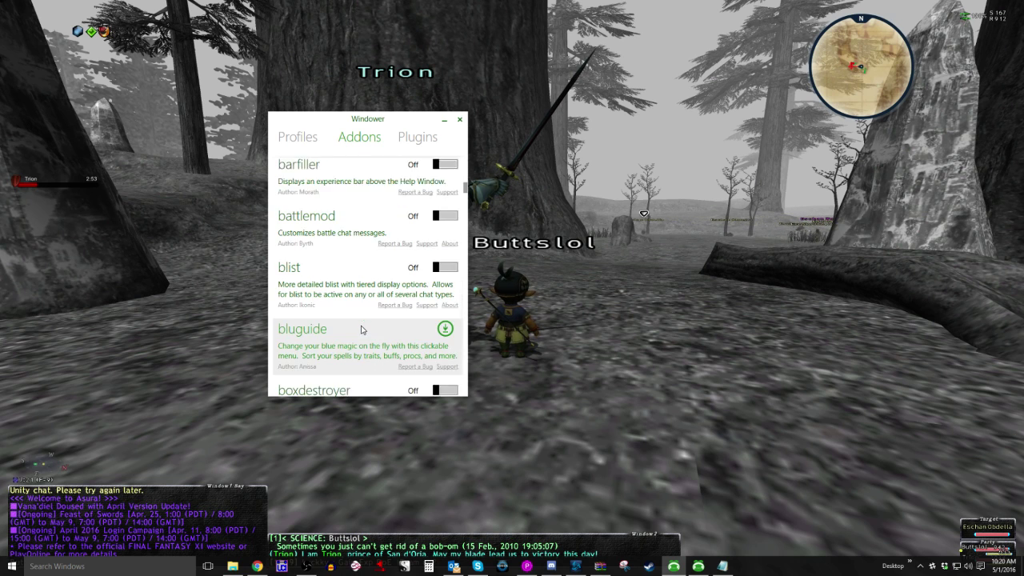
{"action": "scroll", "coordinate": [361, 327], "scroll_direction": "down", "scroll_amount": 13}
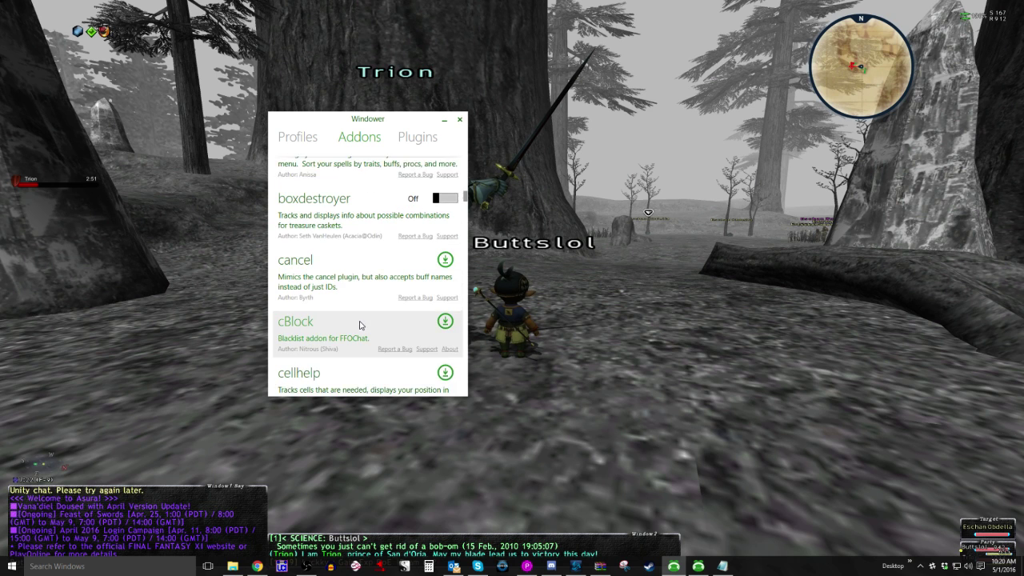
{"action": "scroll", "coordinate": [360, 328], "scroll_direction": "down", "scroll_amount": 9}
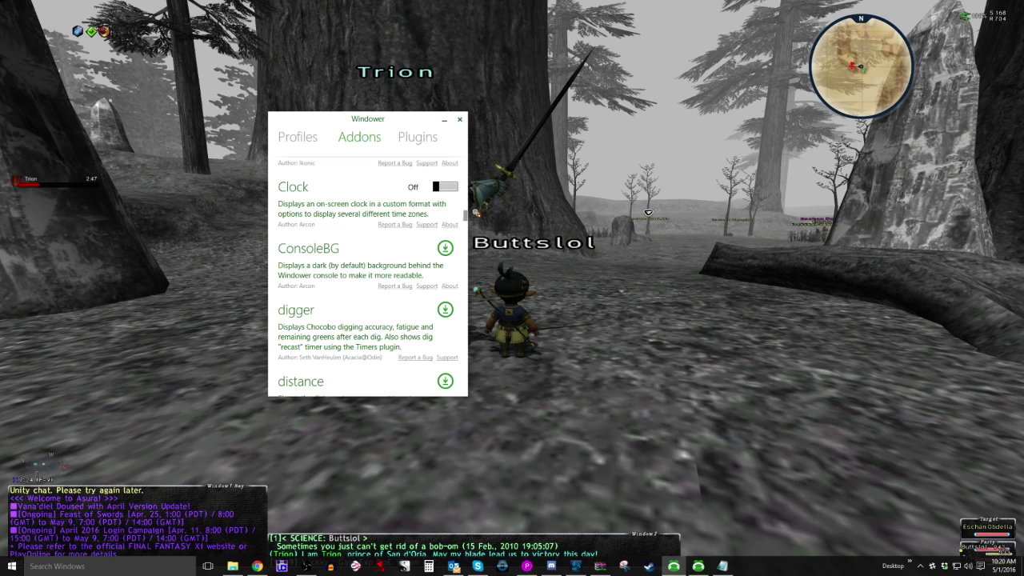
{"action": "left_click_drag", "start_coordinate": [468, 219], "coordinate": [468, 227]}
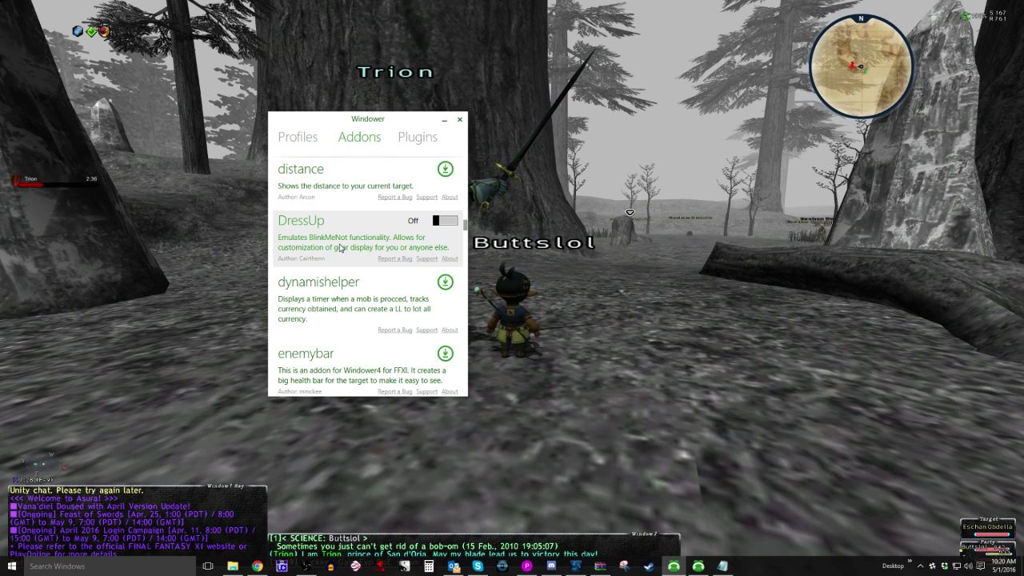
Scroll to the end of the Addons list and back, then return to Chrome's Riftdross page
{"action": "scroll", "coordinate": [354, 339], "scroll_direction": "down", "scroll_amount": 6}
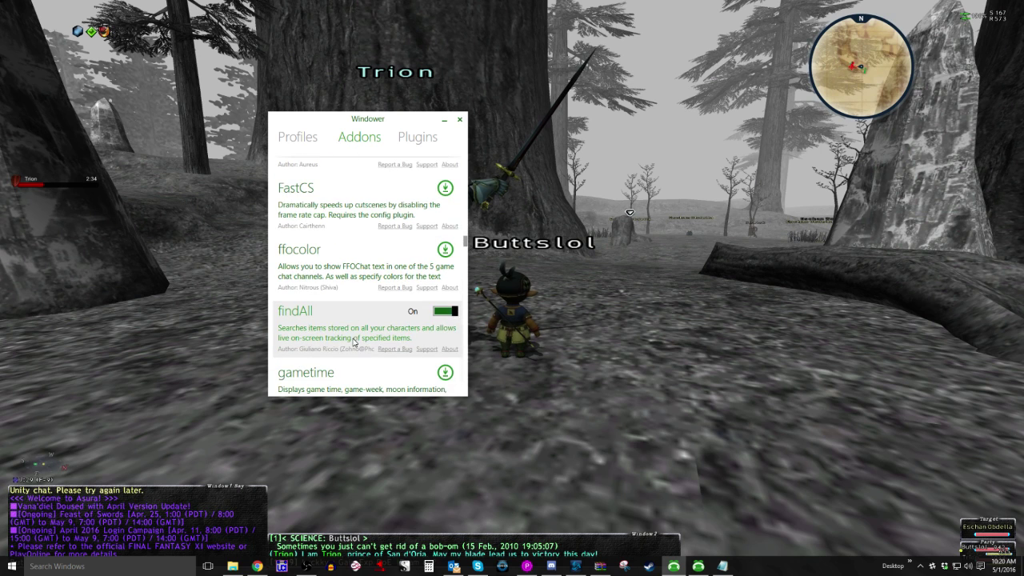
{"action": "scroll", "coordinate": [352, 341], "scroll_direction": "down", "scroll_amount": 3}
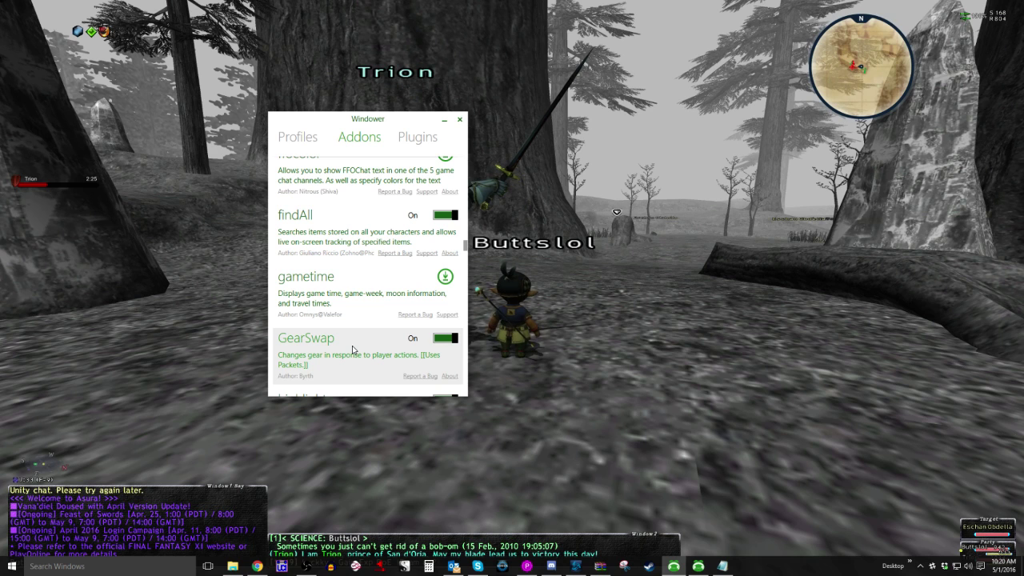
{"action": "scroll", "coordinate": [352, 350], "scroll_direction": "down", "scroll_amount": 3}
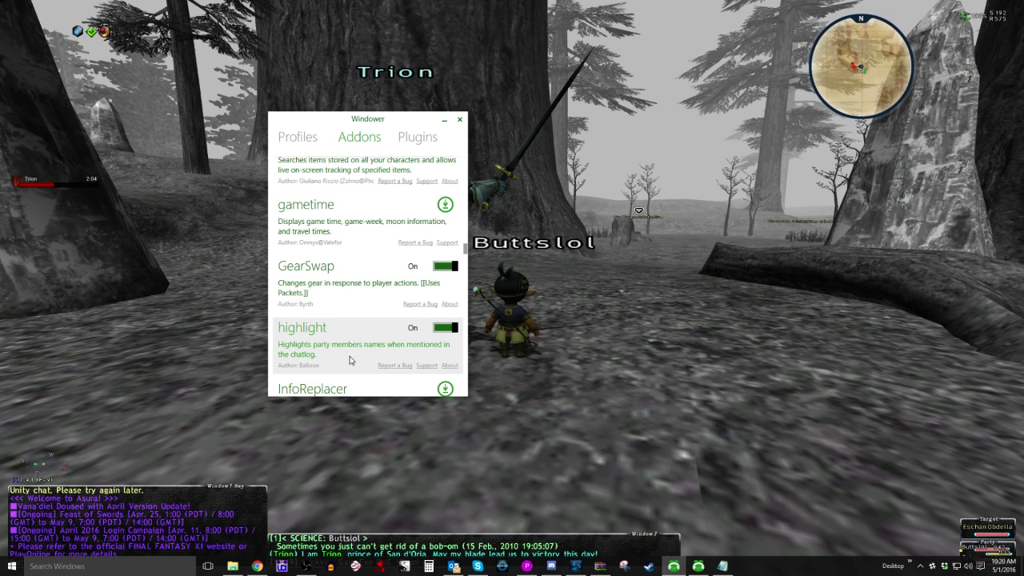
{"action": "scroll", "coordinate": [350, 360], "scroll_direction": "down", "scroll_amount": 3}
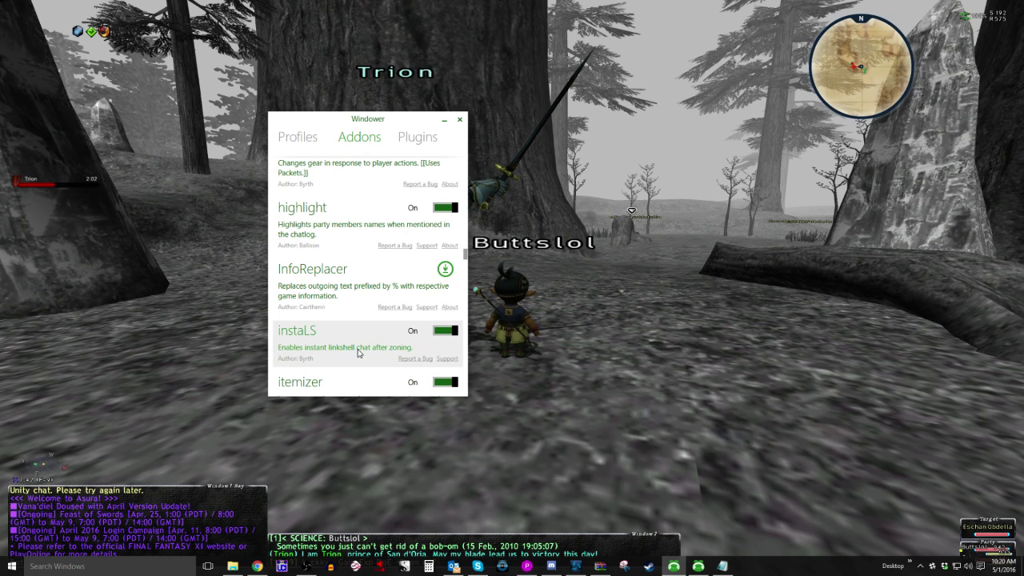
{"action": "scroll", "coordinate": [366, 359], "scroll_direction": "down", "scroll_amount": 1}
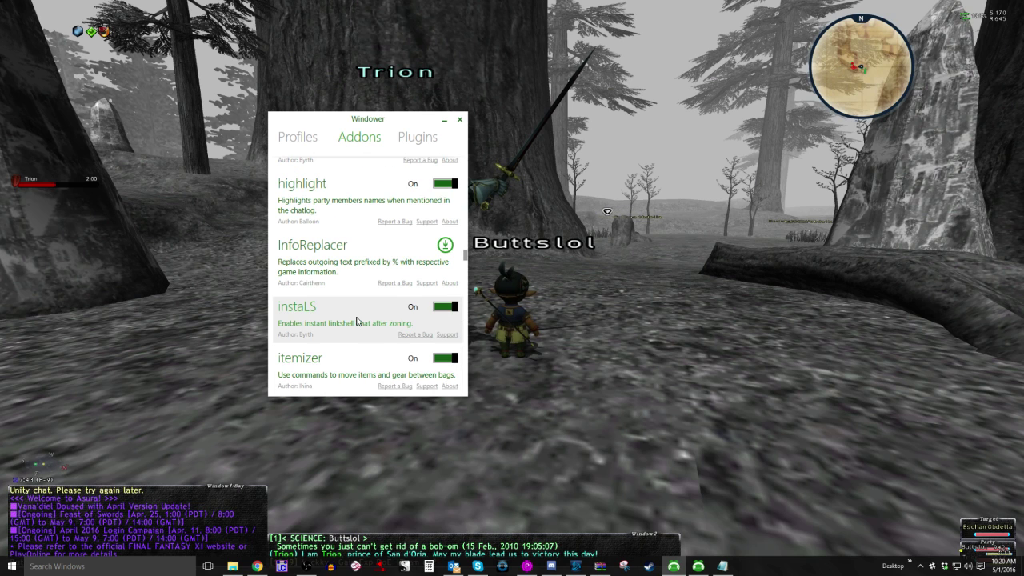
{"action": "scroll", "coordinate": [356, 321], "scroll_direction": "down", "scroll_amount": 5}
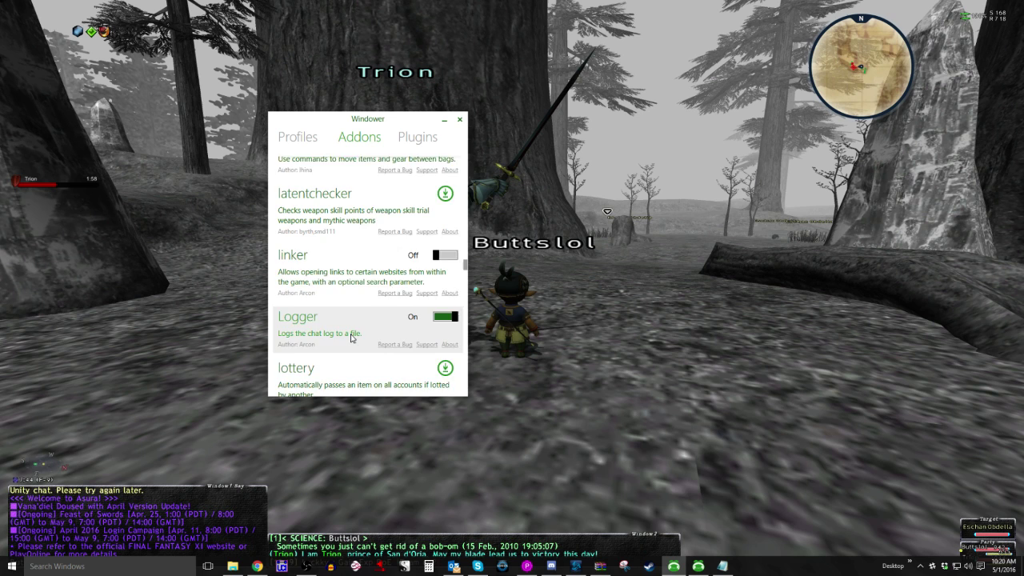
{"action": "scroll", "coordinate": [351, 339], "scroll_direction": "down", "scroll_amount": 2}
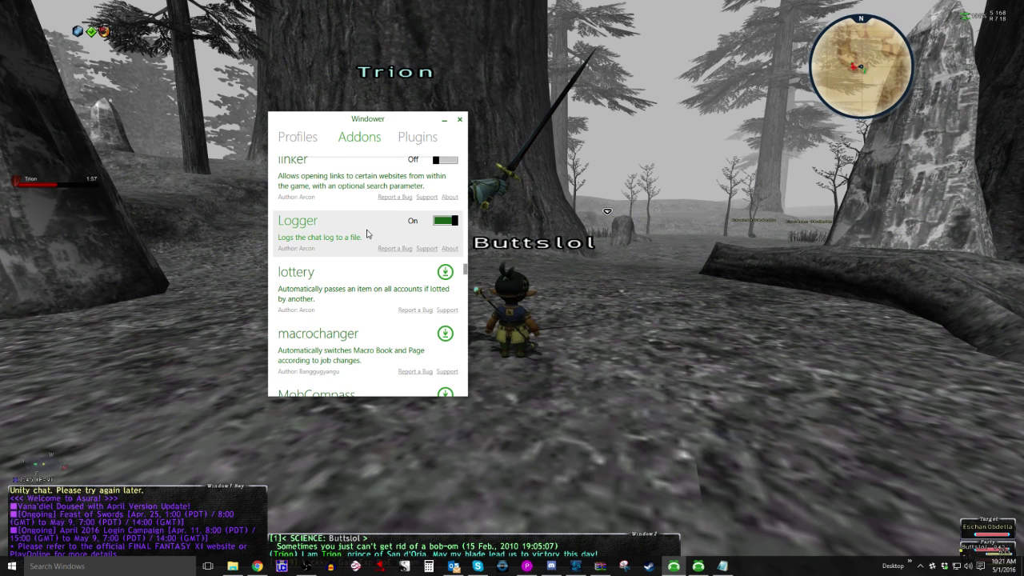
{"action": "scroll", "coordinate": [355, 297], "scroll_direction": "down", "scroll_amount": 8}
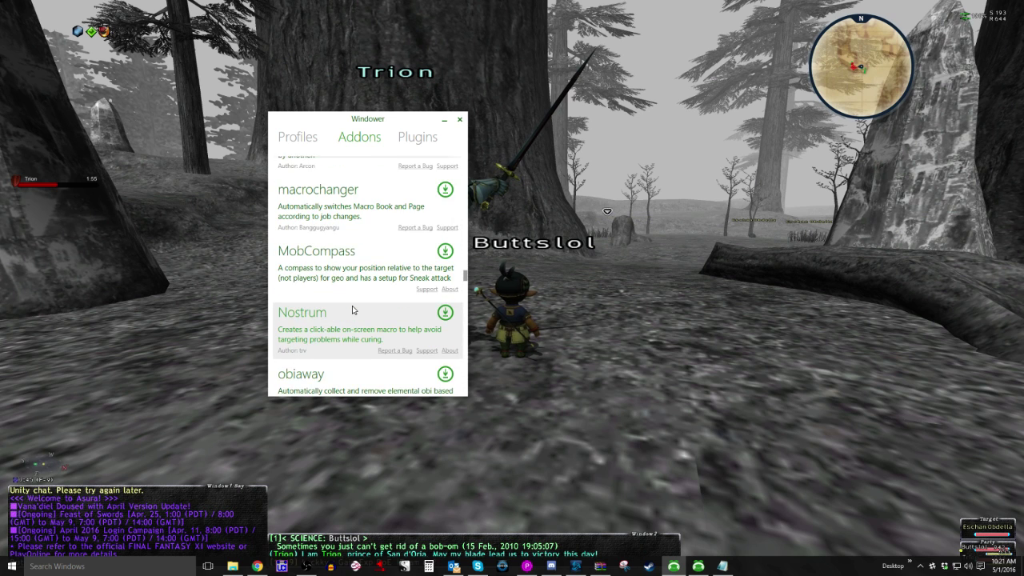
{"action": "scroll", "coordinate": [352, 311], "scroll_direction": "down", "scroll_amount": 5}
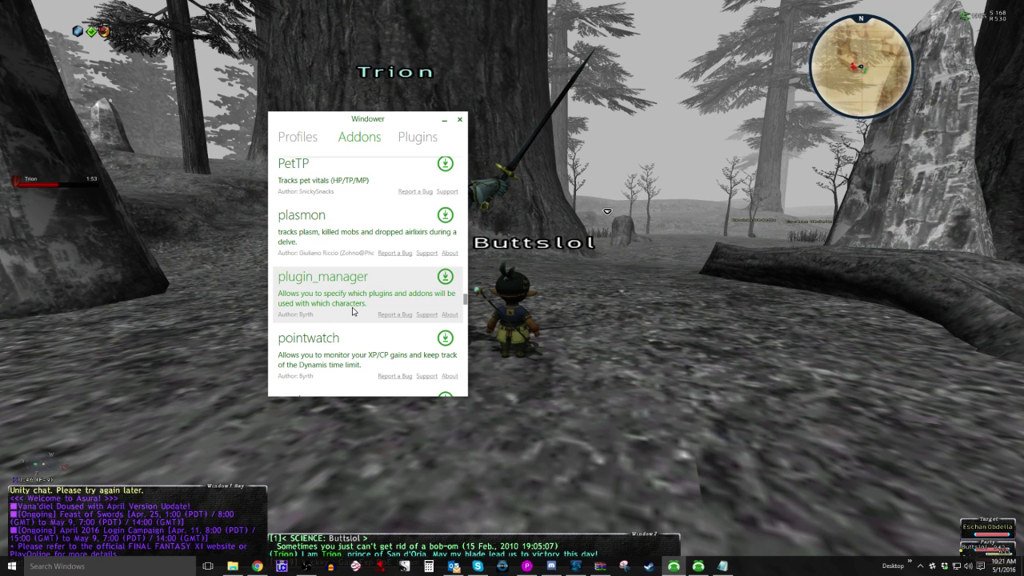
{"action": "scroll", "coordinate": [352, 311], "scroll_direction": "down", "scroll_amount": 18}
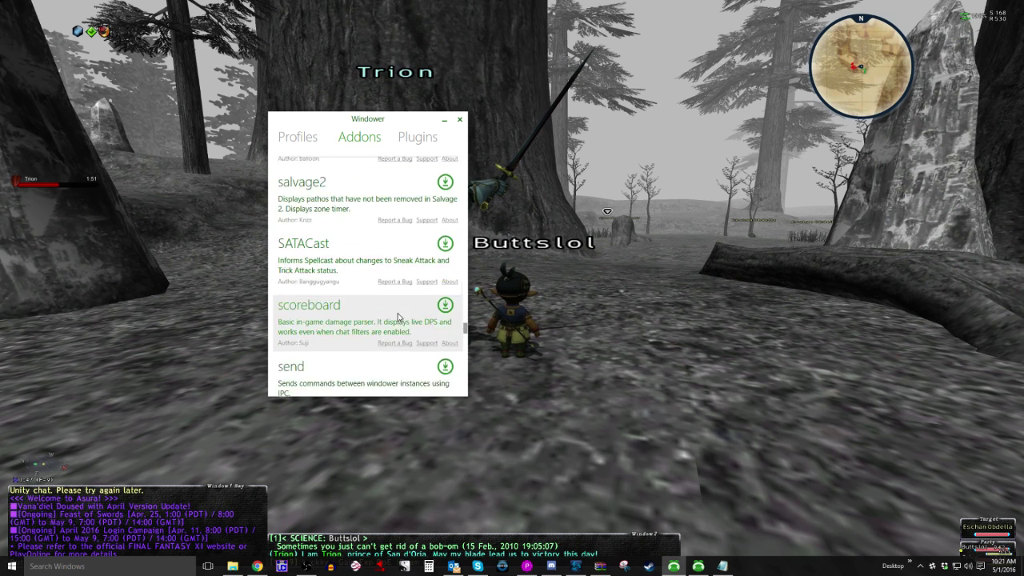
{"action": "scroll", "coordinate": [398, 318], "scroll_direction": "down", "scroll_amount": 15}
{"action": "scroll", "coordinate": [379, 245], "scroll_direction": "up", "scroll_amount": 13}
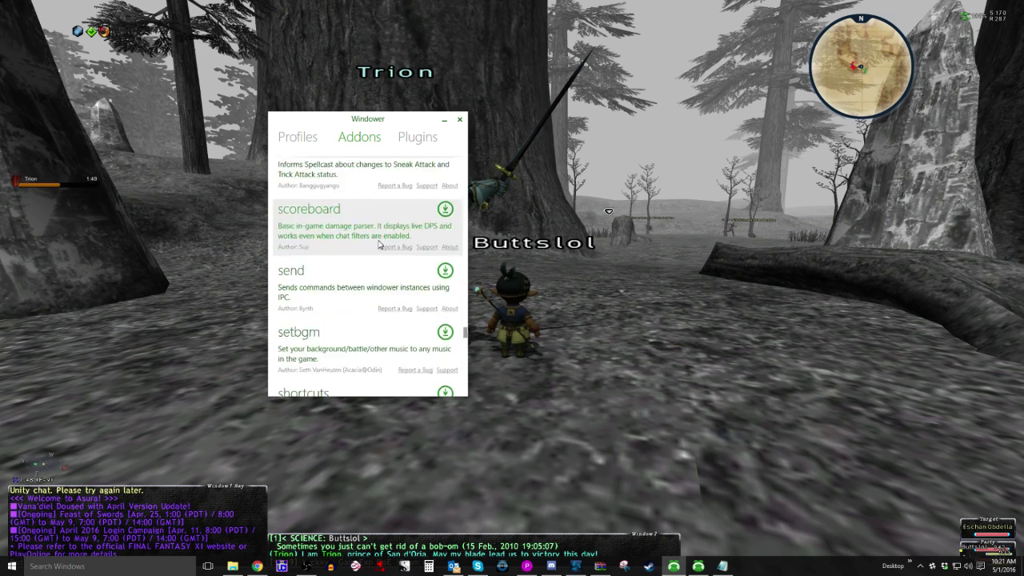
{"action": "scroll", "coordinate": [379, 244], "scroll_direction": "up", "scroll_amount": 20}
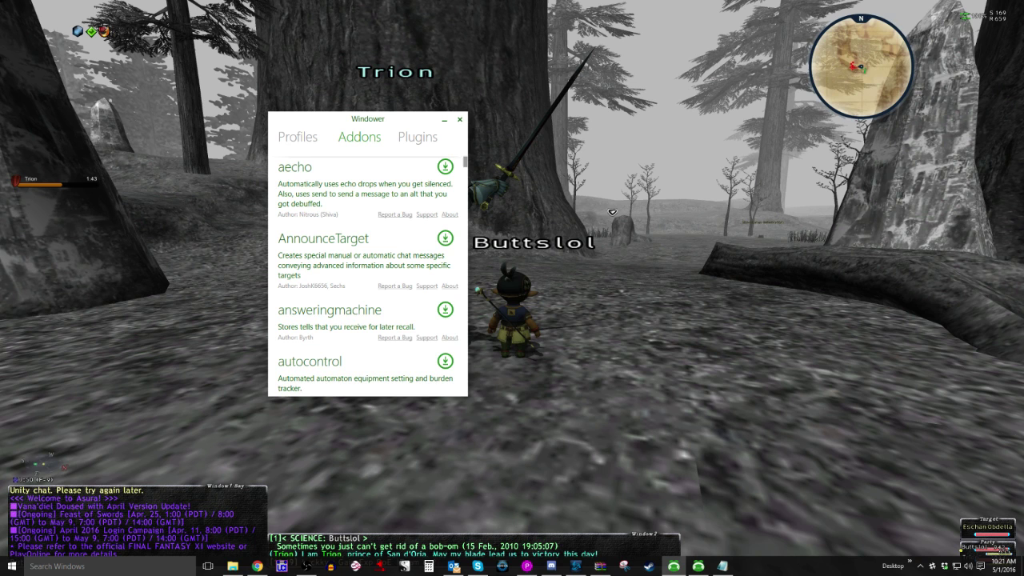
{"action": "key", "text": "alt+Tab"}
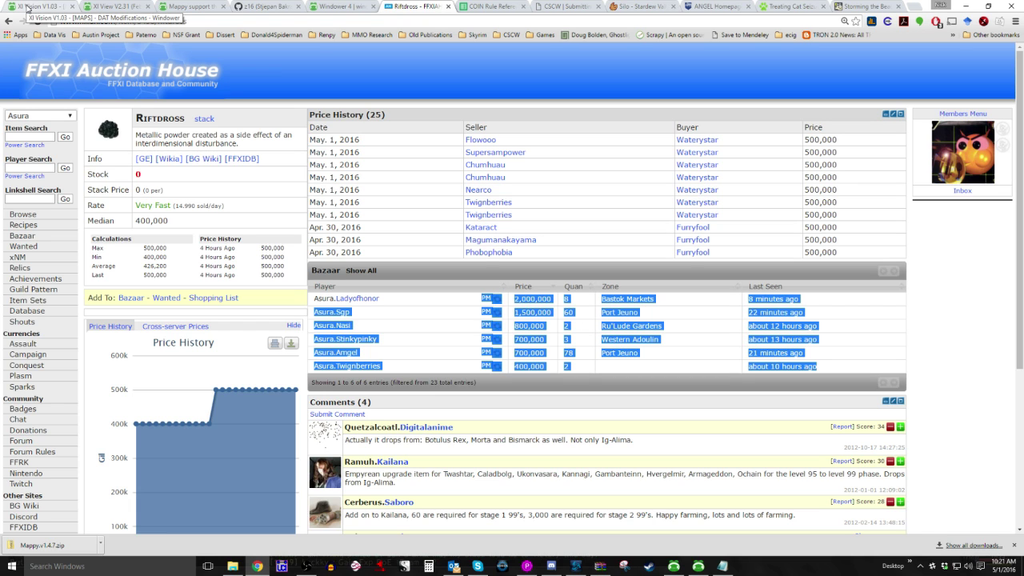
Review the XI Vision V1.03 thread's download links, then return to the full-screen game
{"action": "left_click", "coordinate": [27, 8]}
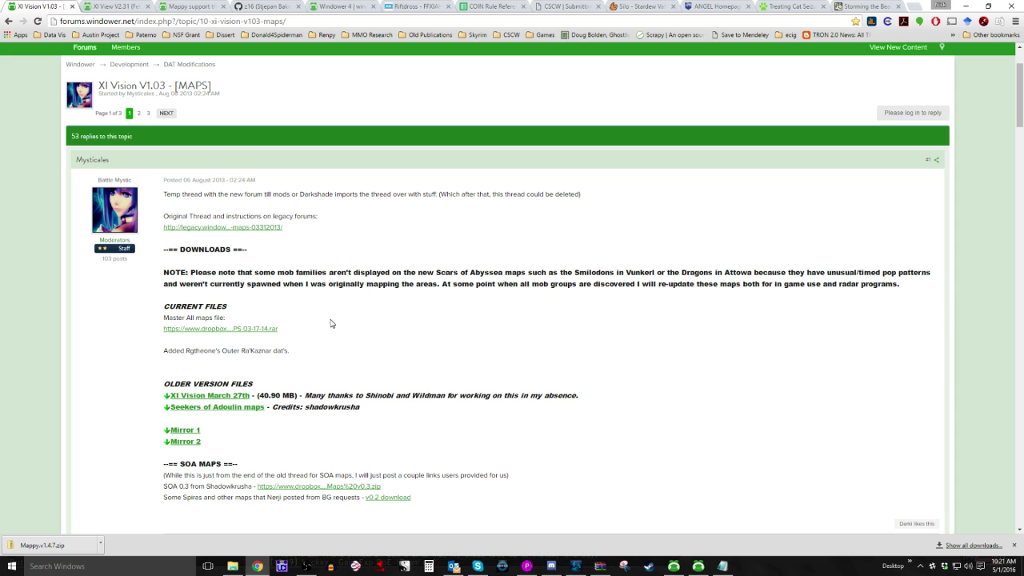
{"action": "scroll", "coordinate": [340, 444], "scroll_direction": "down", "scroll_amount": 5}
{"action": "scroll", "coordinate": [338, 438], "scroll_direction": "up", "scroll_amount": 6}
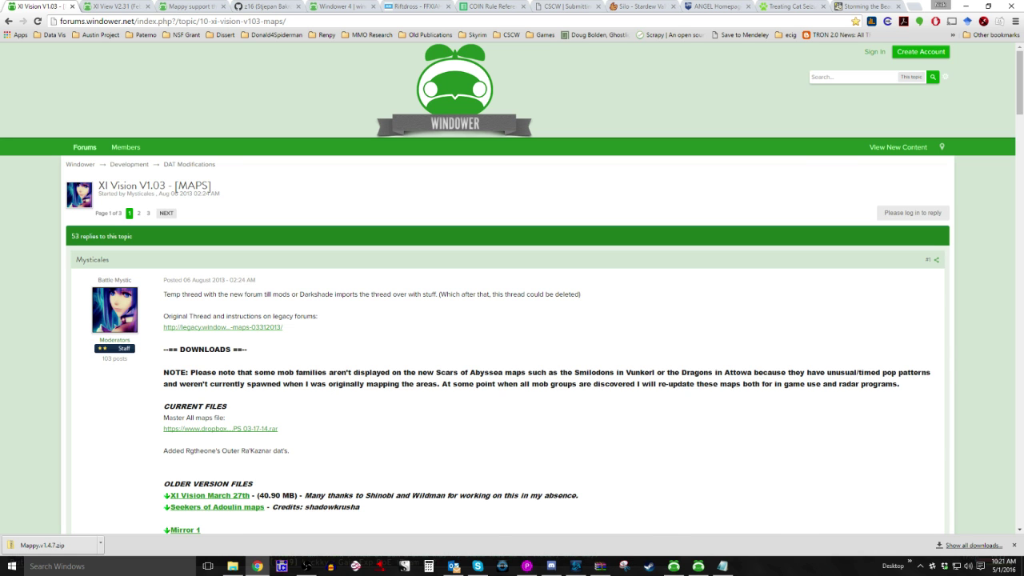
{"action": "key", "text": "alt+Tab"}
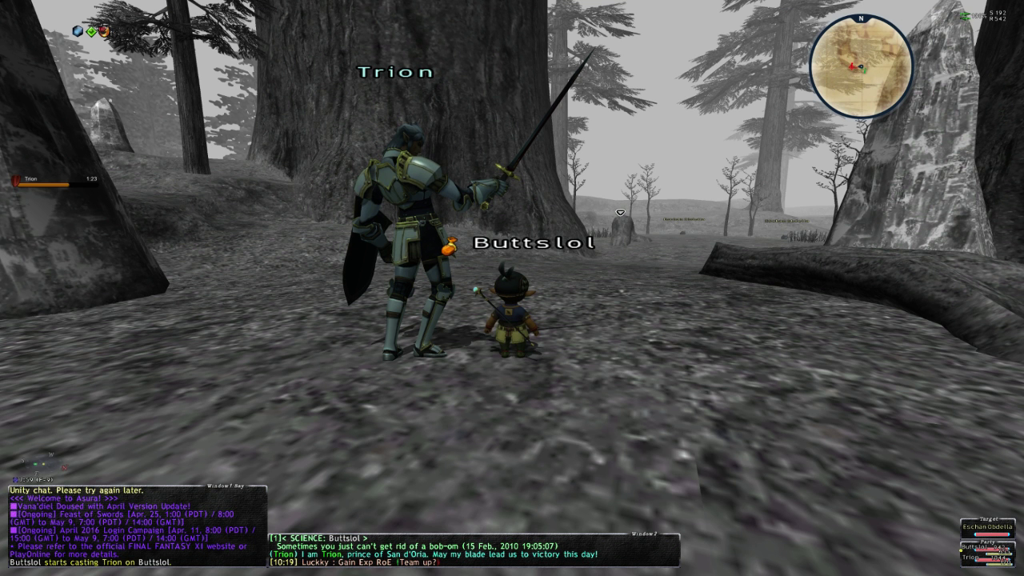
{"action": "key", "text": "KP_Subtract"}
{"action": "key", "text": "Down"}
{"action": "key", "text": "Up"}
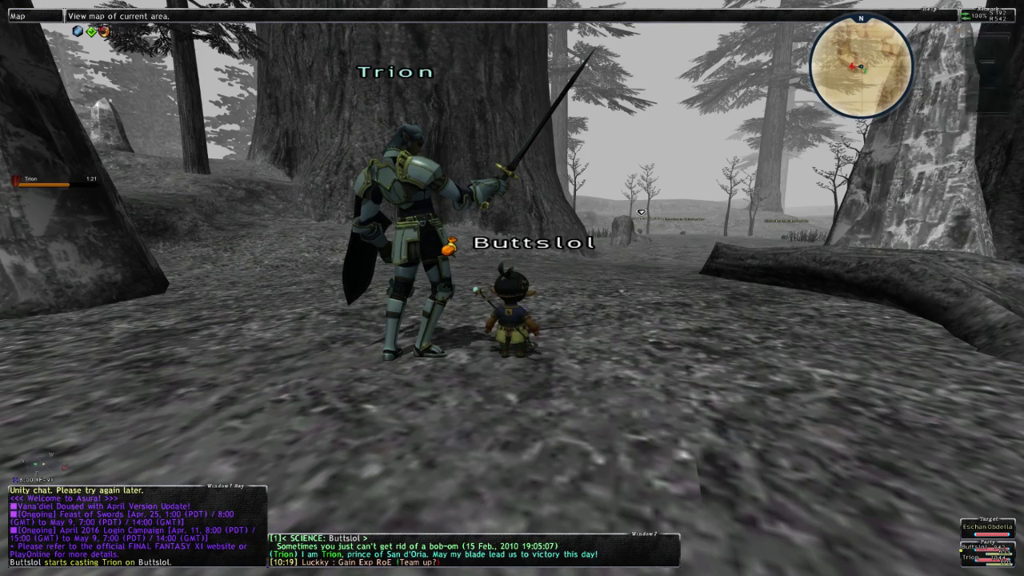
{"action": "key", "text": "Return"}
{"action": "key", "text": "Down"}
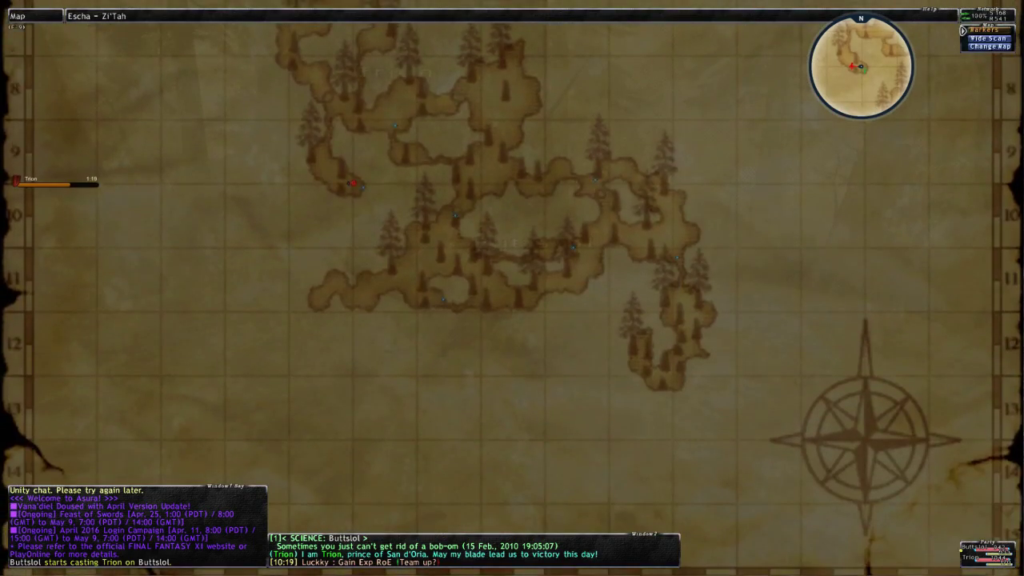
{"action": "key", "text": "Escape"}
{"action": "key", "text": "Down"}
{"action": "key", "text": "Return"}
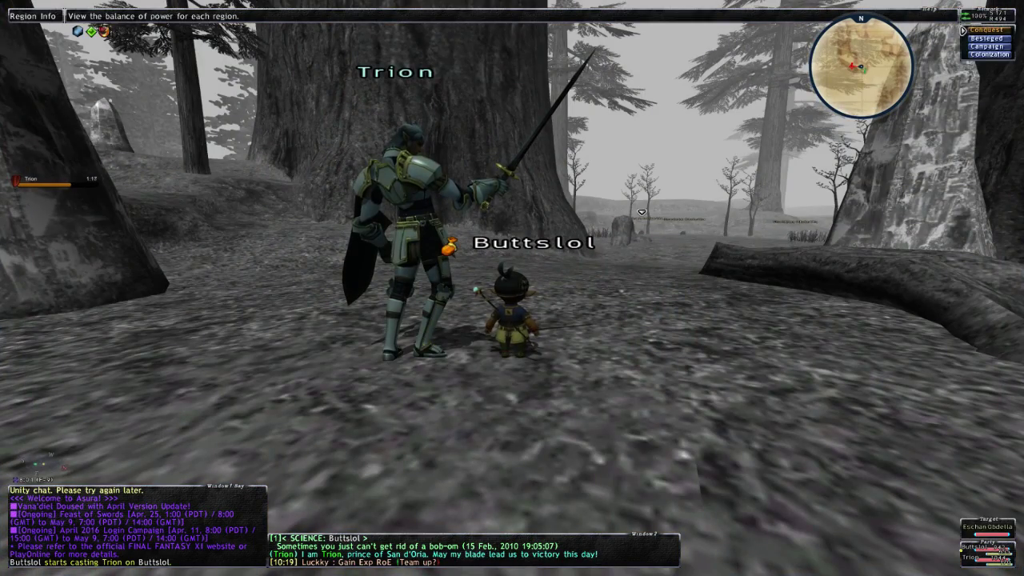
{"action": "key", "text": "Escape"}
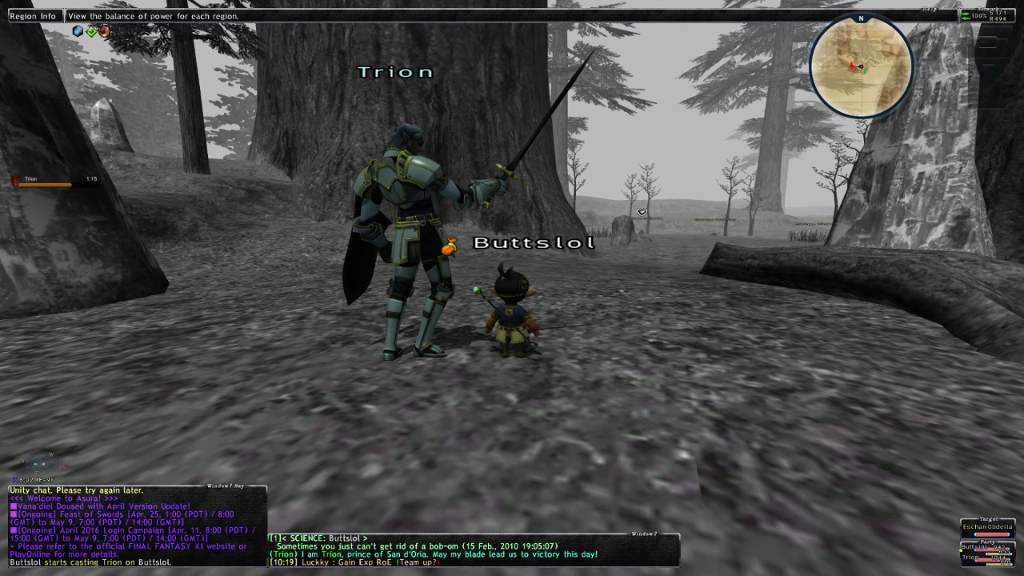
{"action": "key", "text": "Down"}
{"action": "key", "text": "Return"}
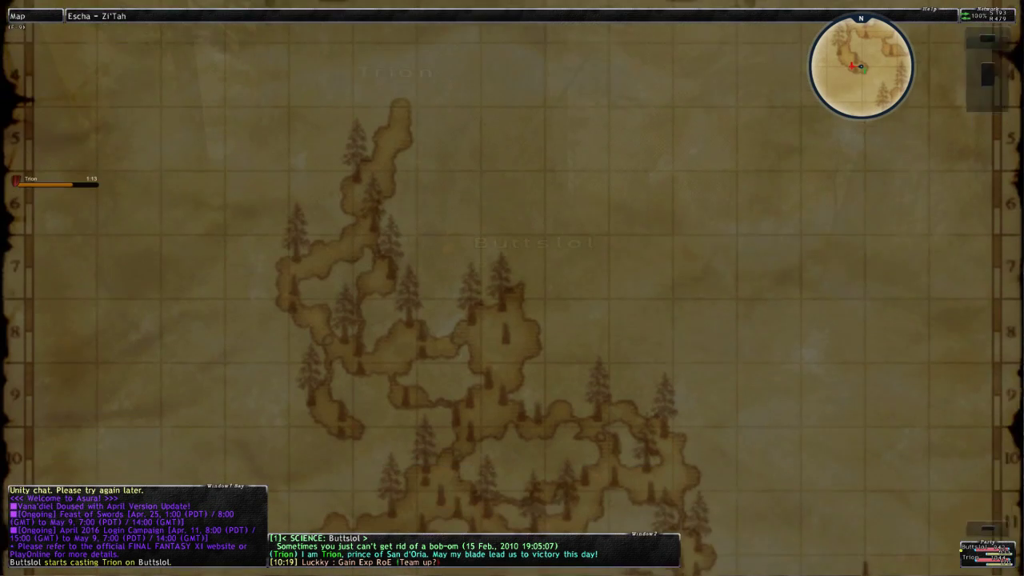
{"action": "key", "text": "Return"}
{"action": "key", "text": "Down"}
{"action": "key", "text": "Down"}
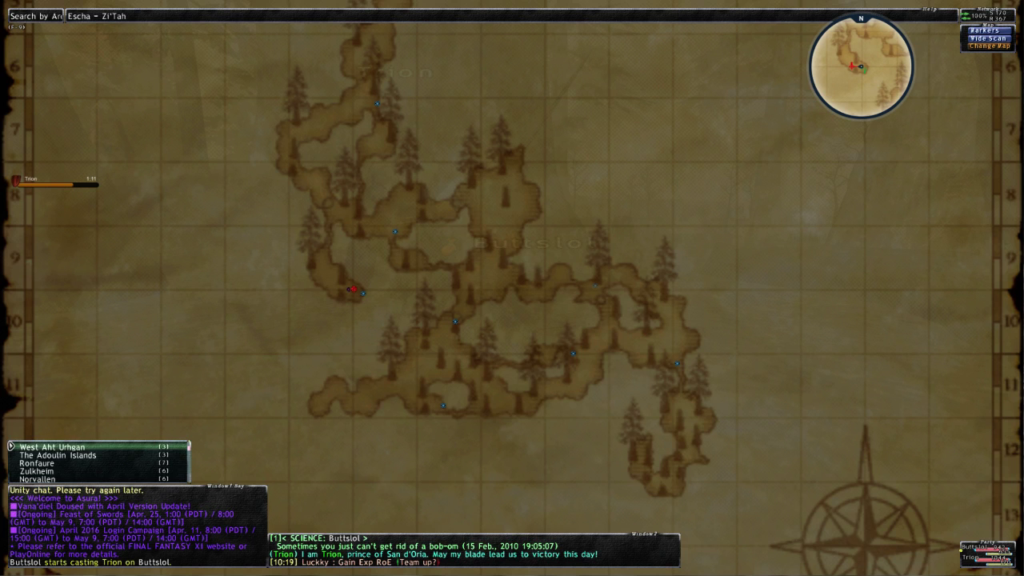
{"action": "key", "text": "Down"}
{"action": "key", "text": "Down"}
{"action": "key", "text": "Down"}
{"action": "key", "text": "Down"}
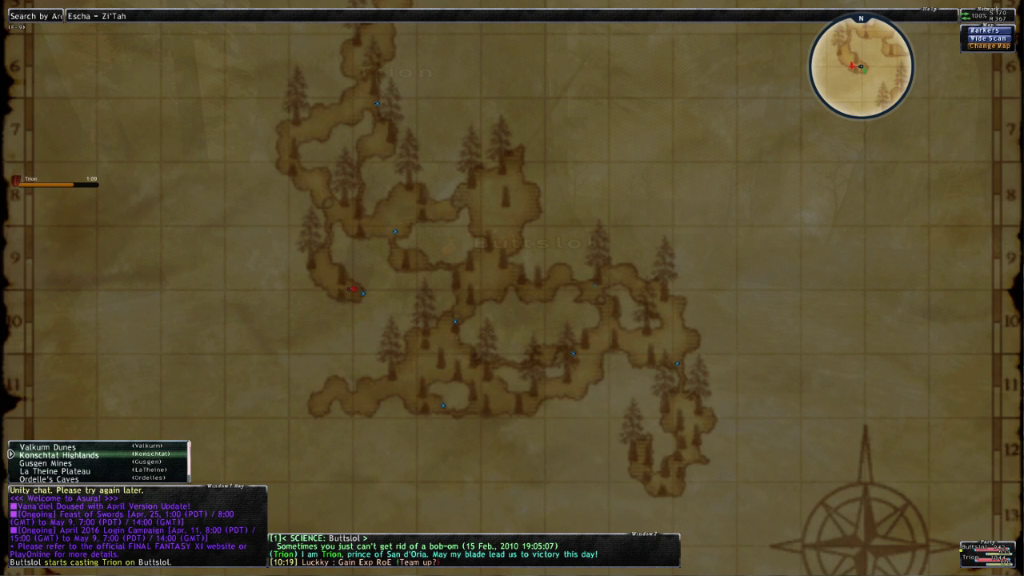
{"action": "key", "text": "Up"}
{"action": "key", "text": "Escape"}
{"action": "key", "text": "Escape"}
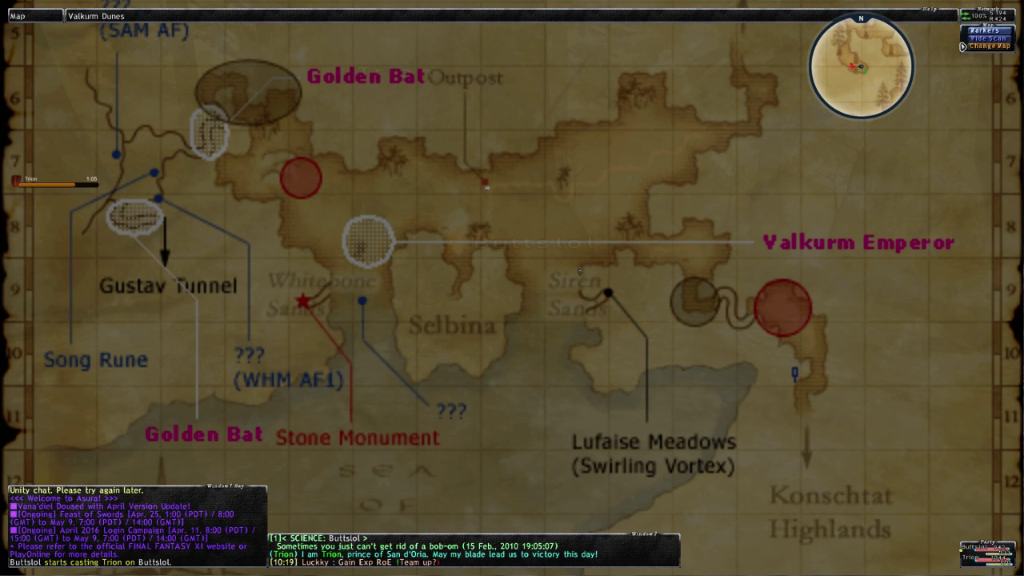
{"action": "key", "text": "Down"}
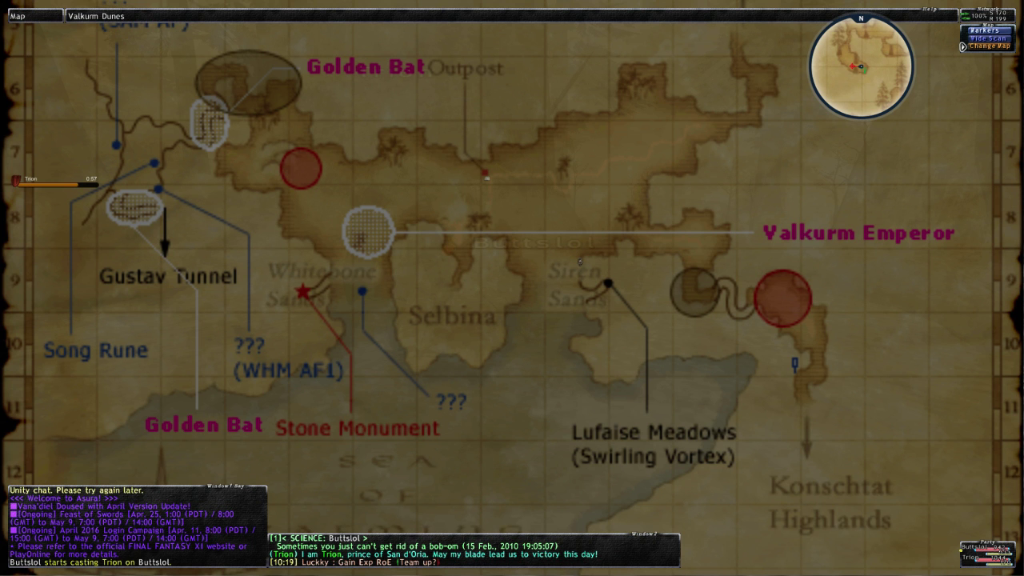
{"action": "key", "text": "Escape"}
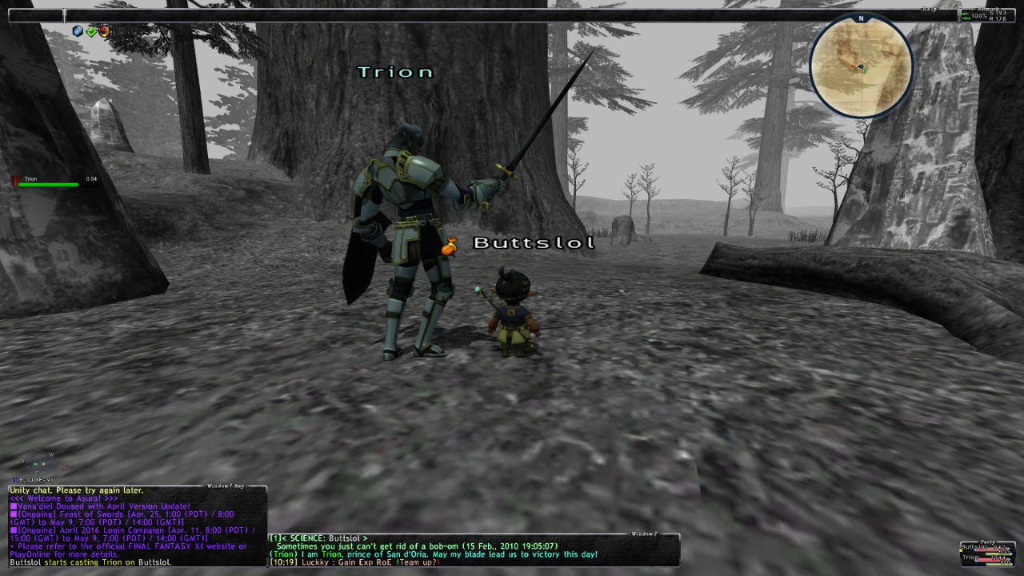
Return to Chrome and show the XI View V2.31 forum thread with its download links
{"action": "key", "text": "alt+Tab"}
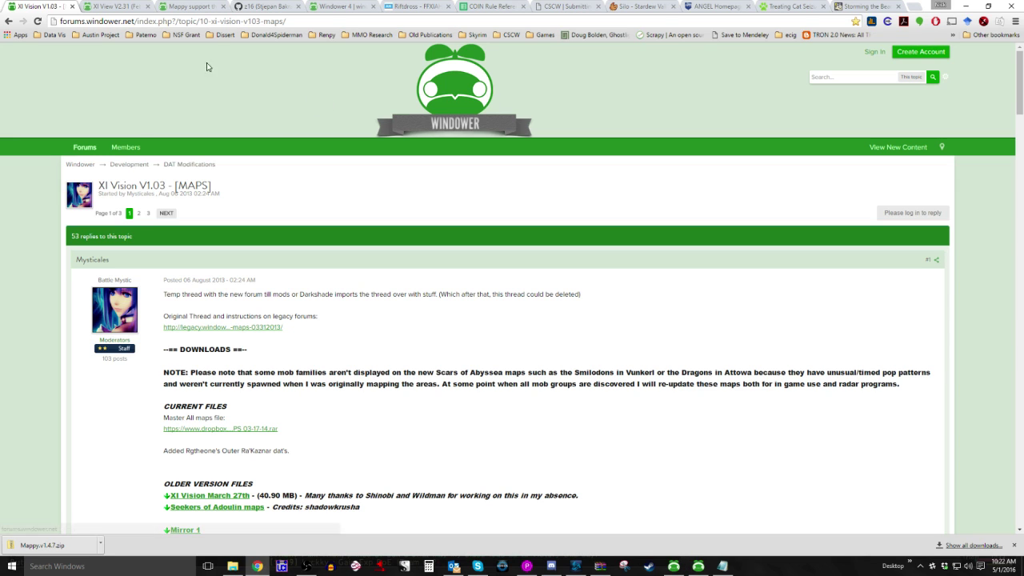
{"action": "left_click", "coordinate": [122, 7]}
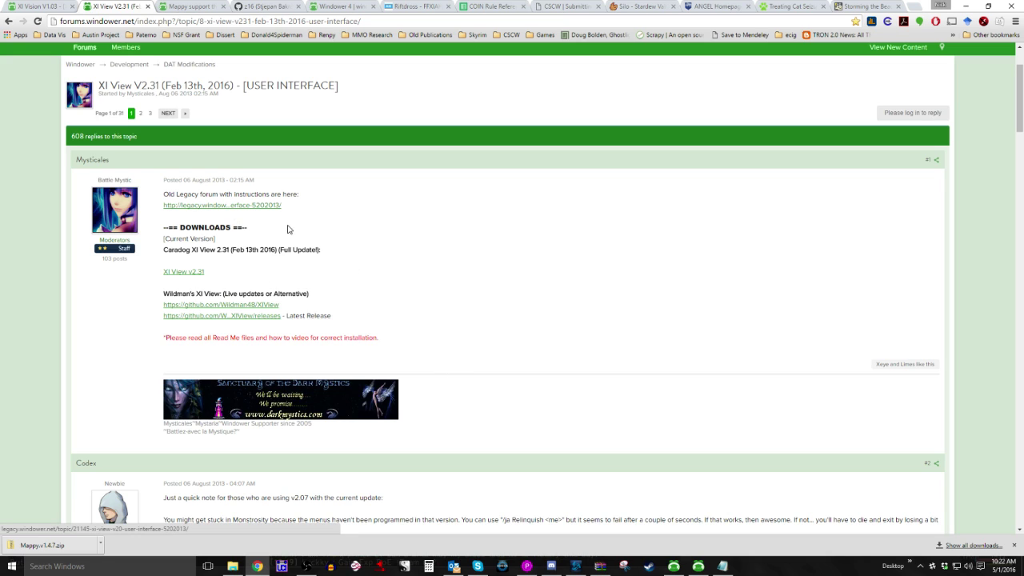
View the Mappy support thread, then the mappy developer's GitHub profile and repositories
{"action": "left_click", "coordinate": [188, 6]}
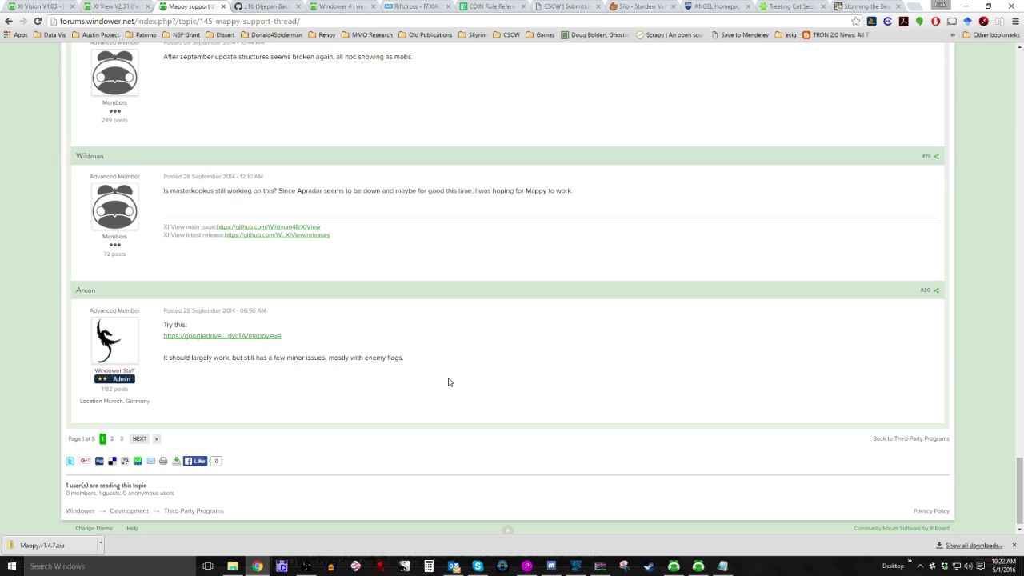
{"action": "scroll", "coordinate": [449, 412], "scroll_direction": "up", "scroll_amount": 20}
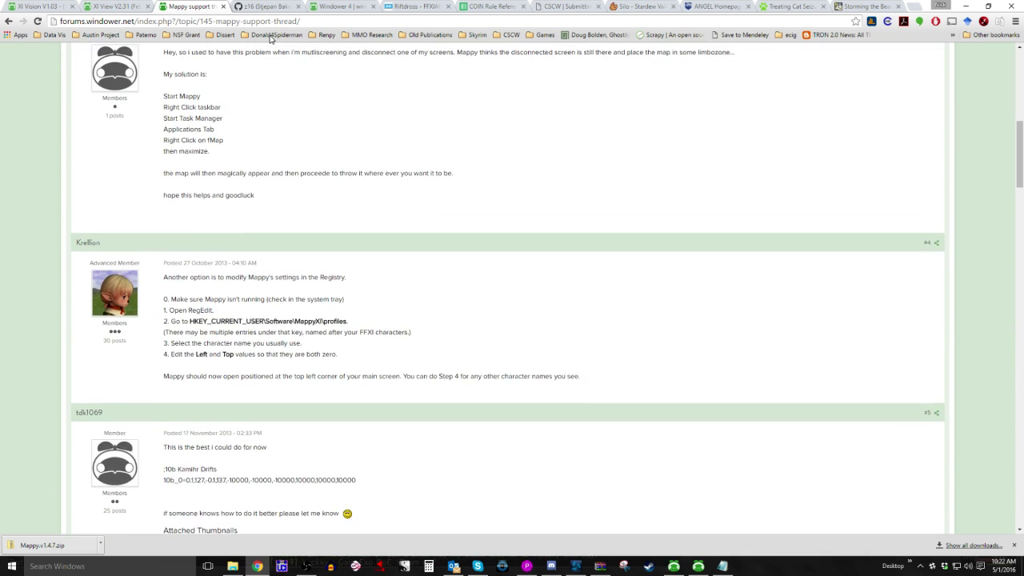
{"action": "left_click", "coordinate": [265, 6]}
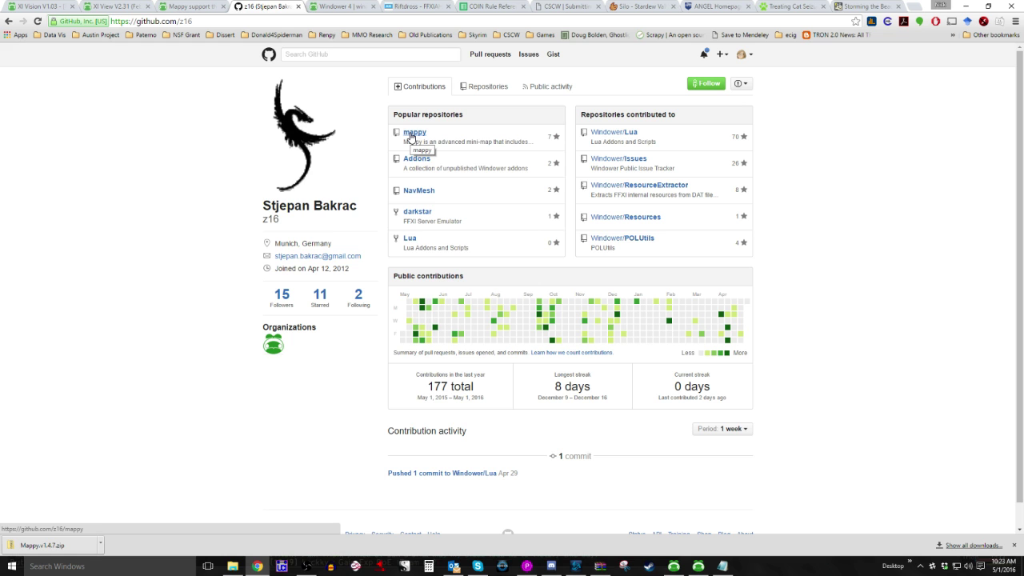
Glance at the Windower 4 and Riftdross tabs, then return to the XI Vision V1.03 thread
{"action": "left_click", "coordinate": [352, 7]}
{"action": "left_click", "coordinate": [412, 6]}
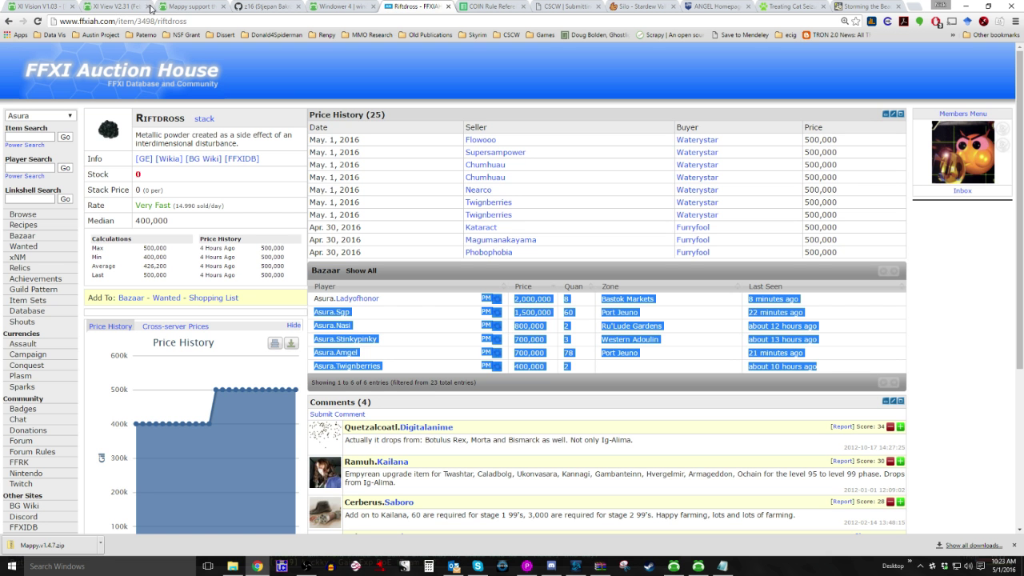
{"action": "left_click", "coordinate": [45, 6]}
Select and deselect the first post's text, then switch back to the game
{"action": "scroll", "coordinate": [315, 448], "scroll_direction": "down", "scroll_amount": 2}
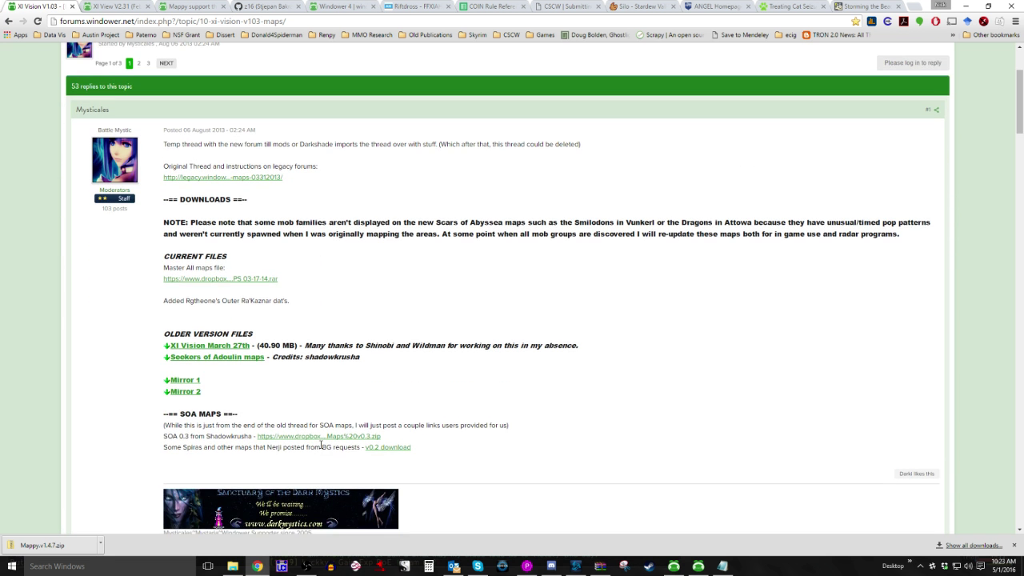
{"action": "left_click_drag", "start_coordinate": [466, 452], "coordinate": [462, 110]}
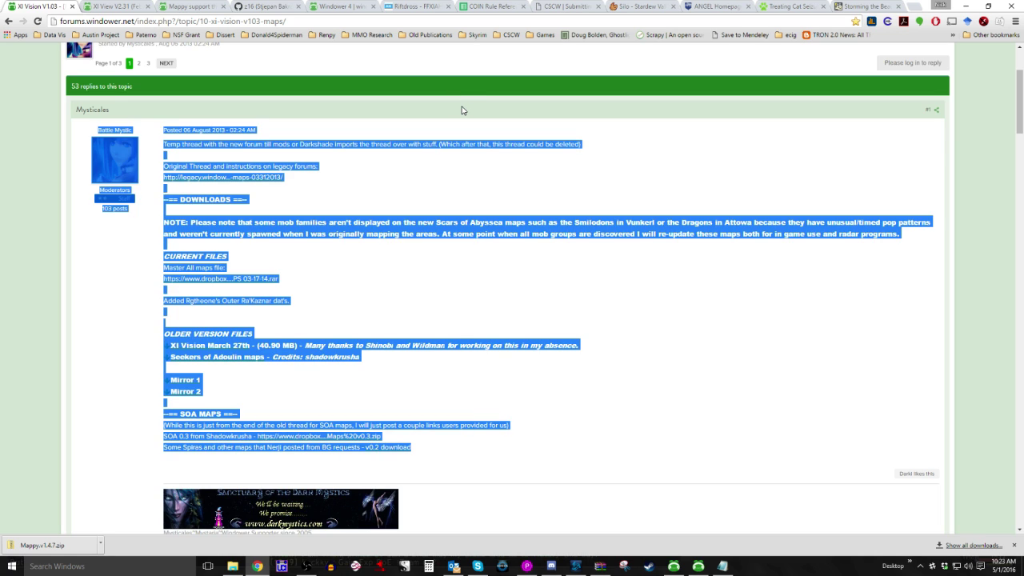
{"action": "left_click", "coordinate": [462, 110]}
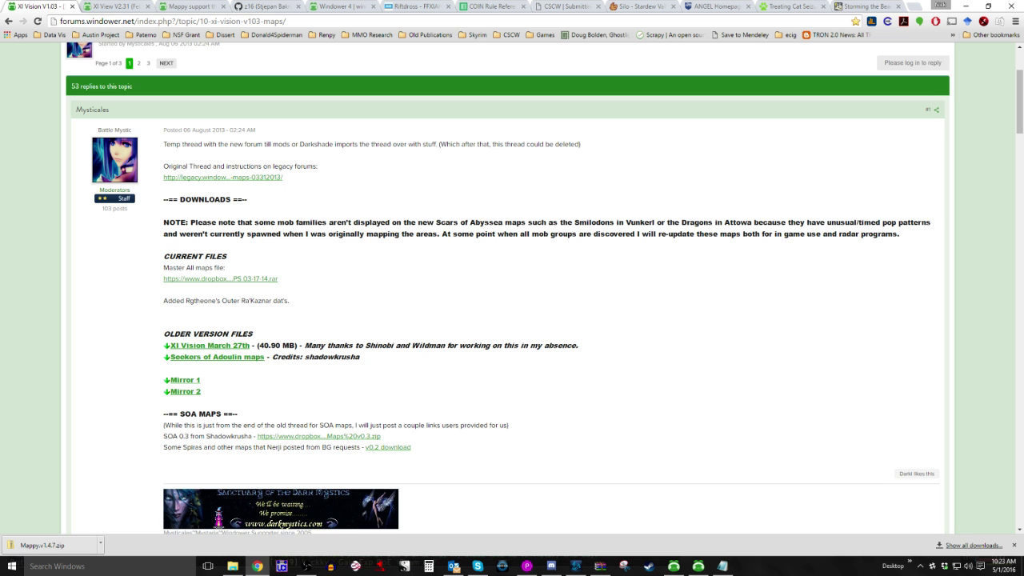
{"action": "key", "text": "alt+Tab"}
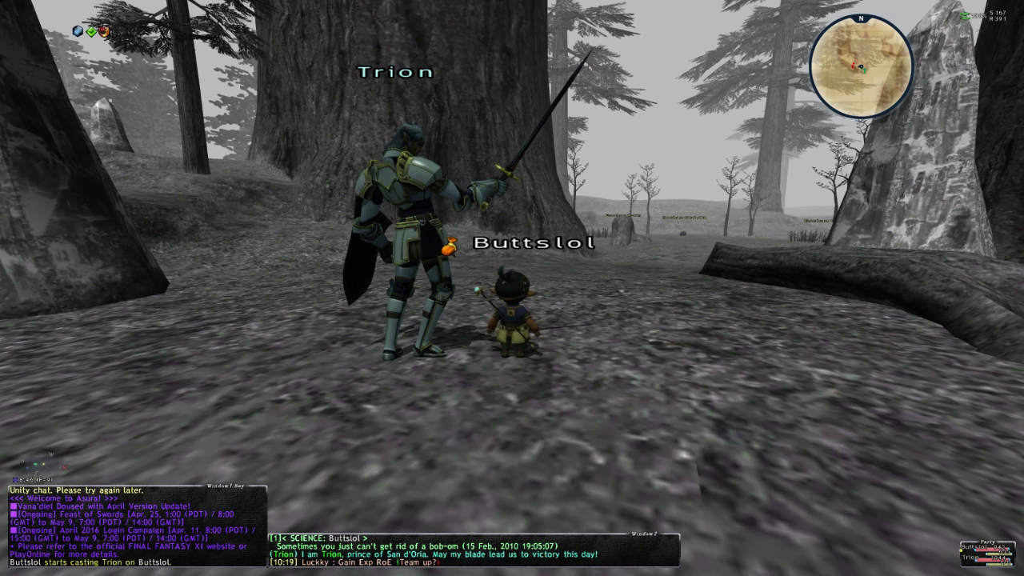
Open the in-game command menu listing Chat, Magic, Abilities, Trust and Items
{"action": "left_click", "coordinate": [615, 252]}
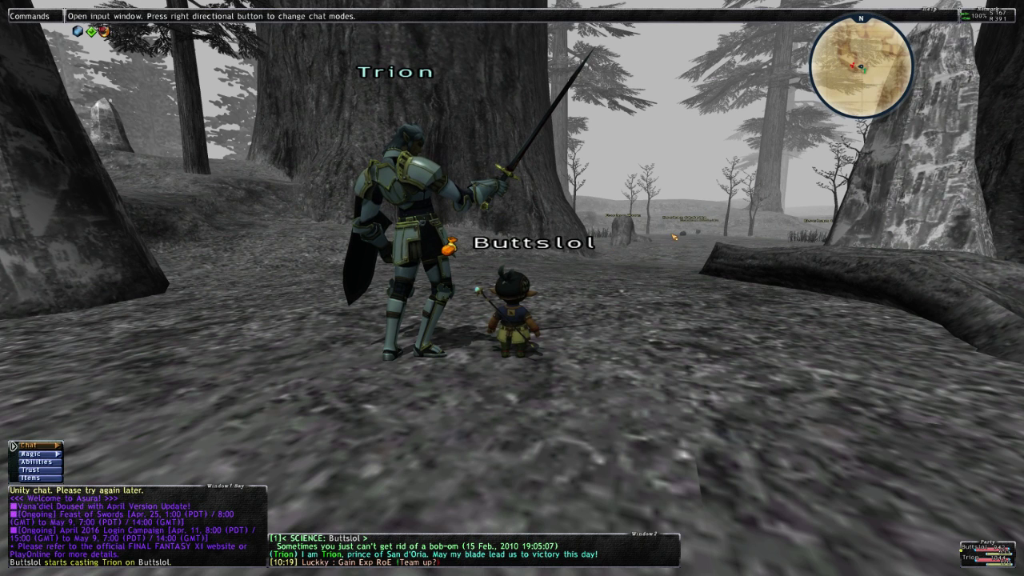